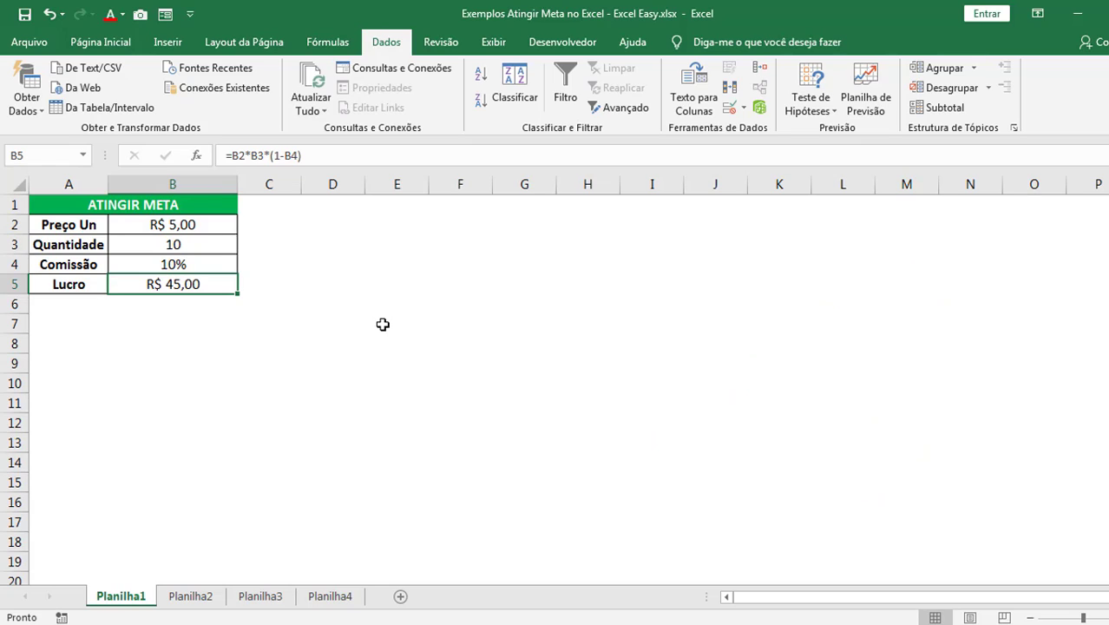
Examine the unit price, quantity, commission and profit values in the ATINGIR META table on Planilha1.
click(331, 279)
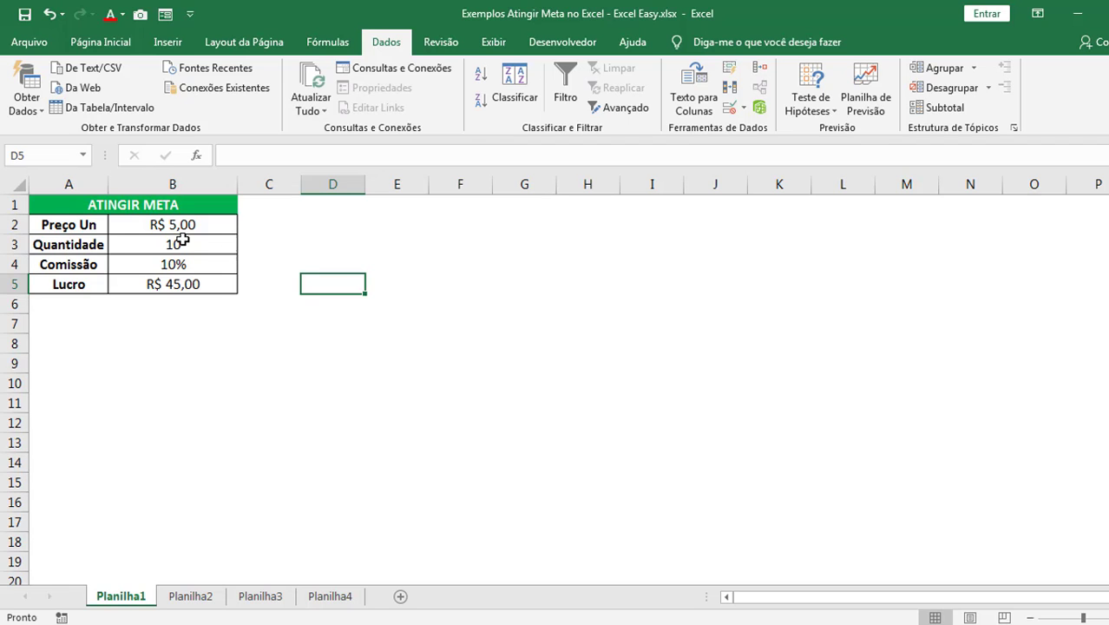
drag(54, 210, 174, 284)
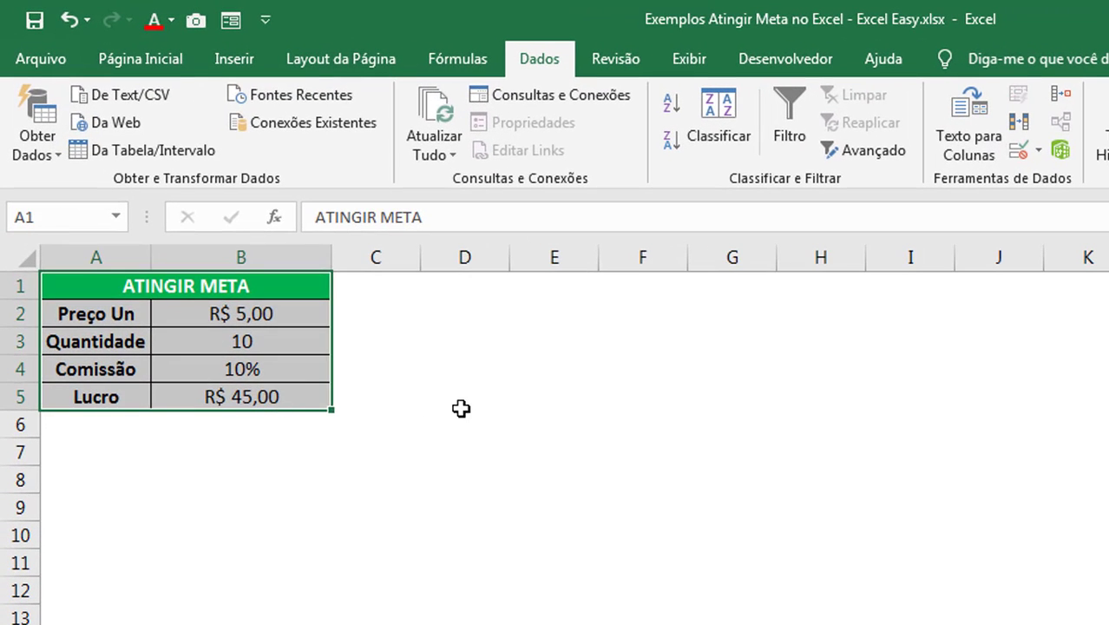
click(332, 284)
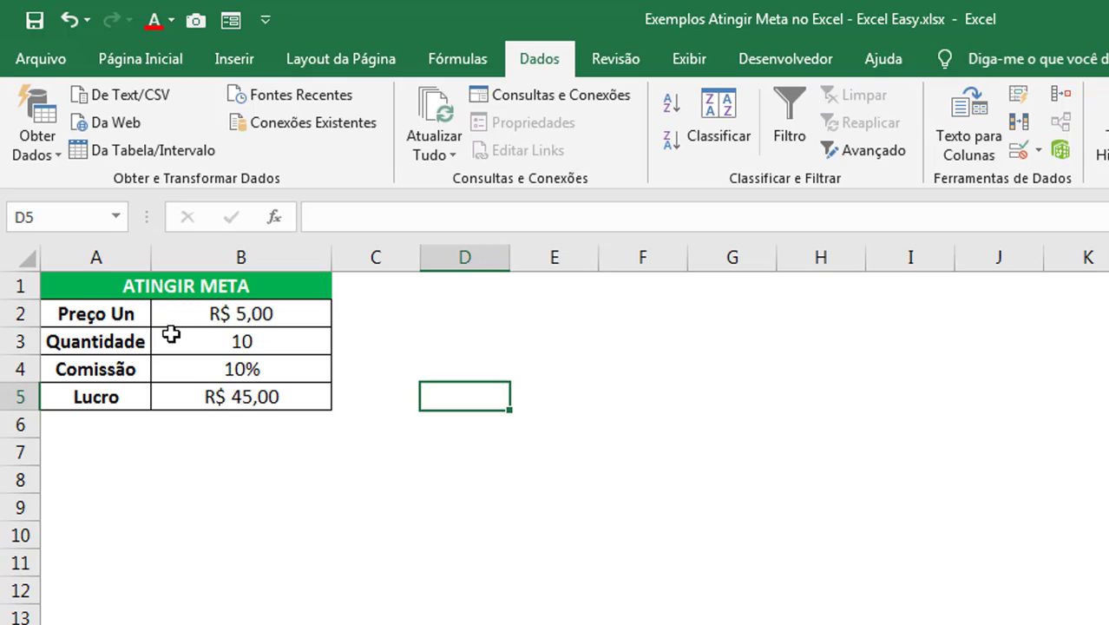
click(188, 313)
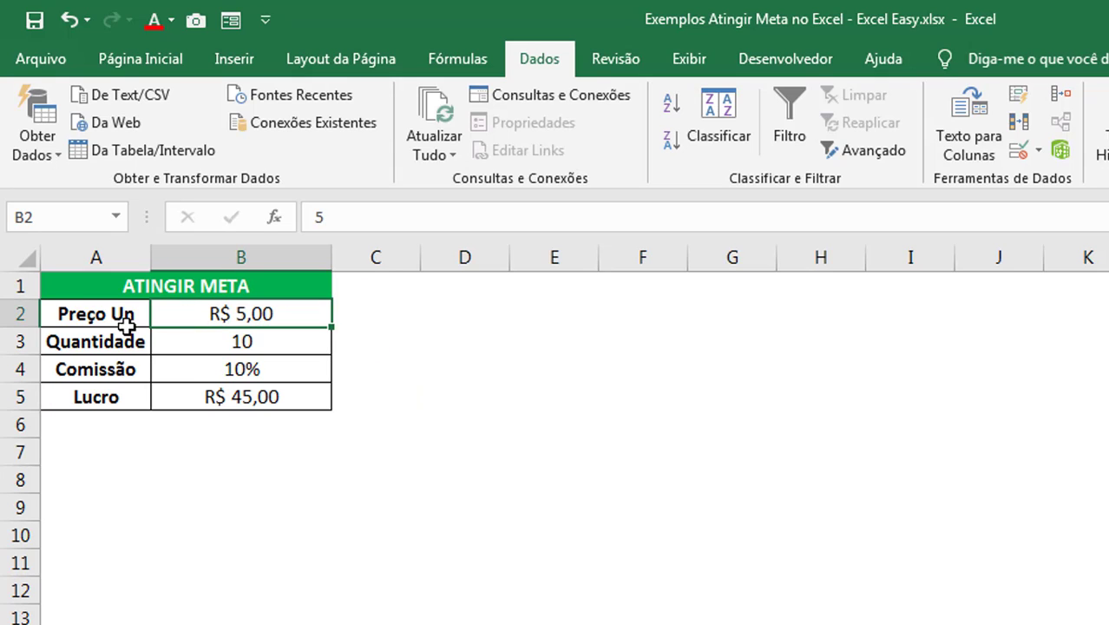
click(203, 342)
click(203, 315)
click(208, 374)
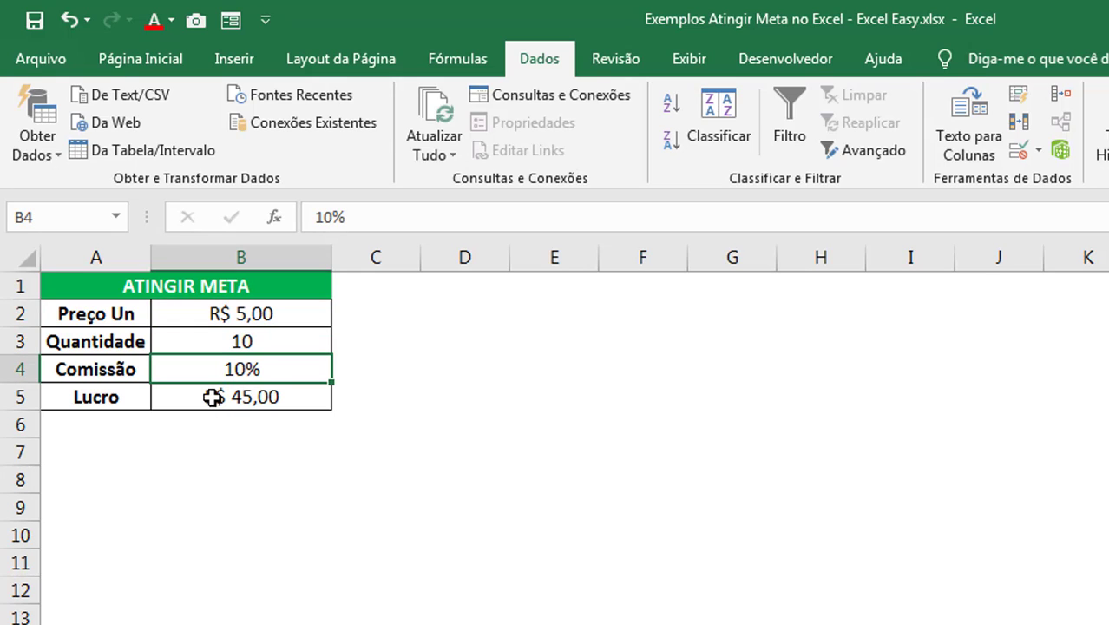
click(212, 397)
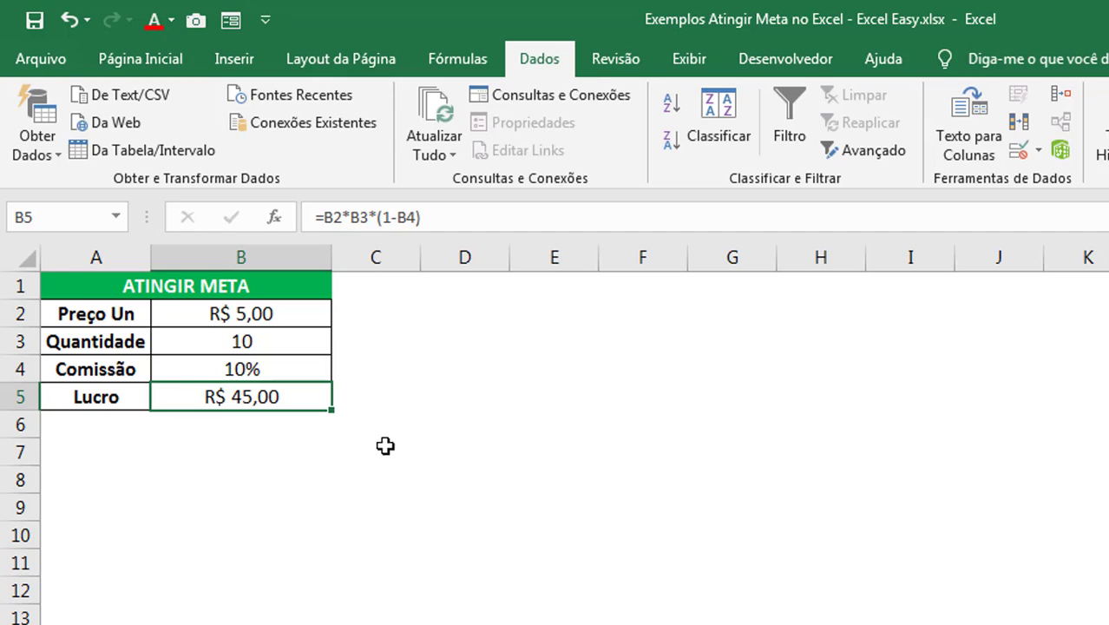
Inspect how the Lucro formula in B5 refers to the price, quantity and commission cells.
click(267, 279)
drag(267, 279, 330, 397)
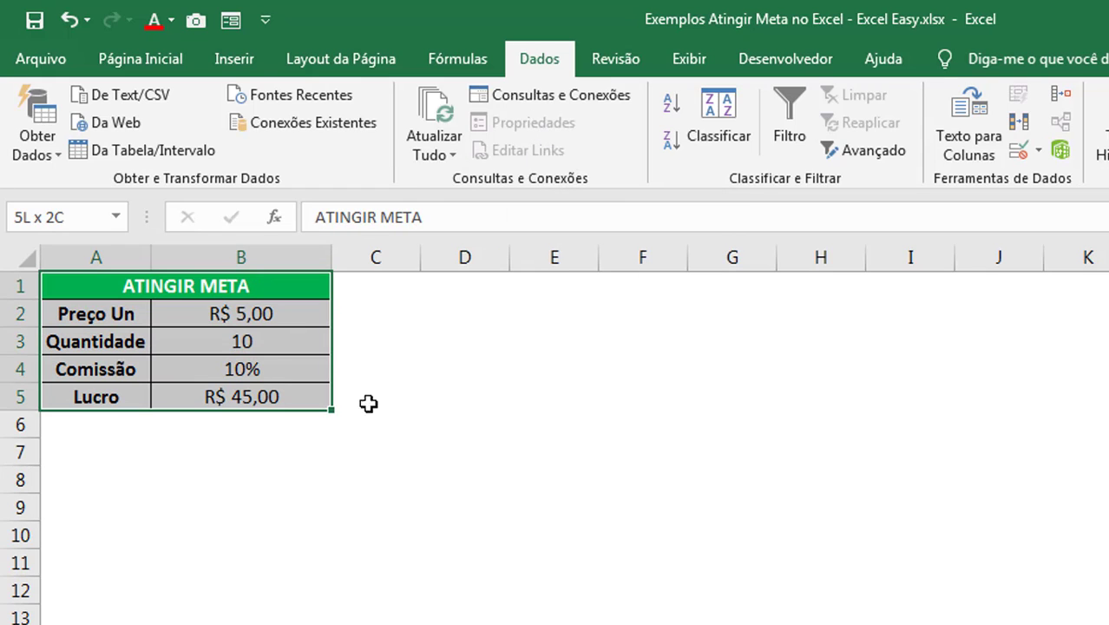
click(464, 395)
click(329, 396)
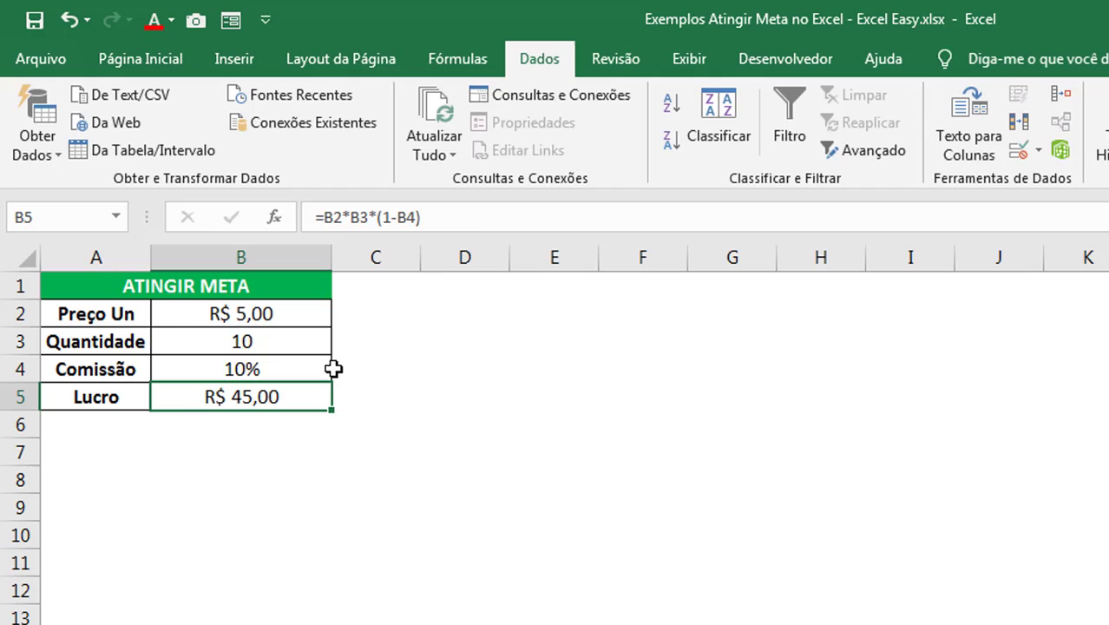
click(471, 217)
click(302, 394)
double_click(304, 396)
key(Escape)
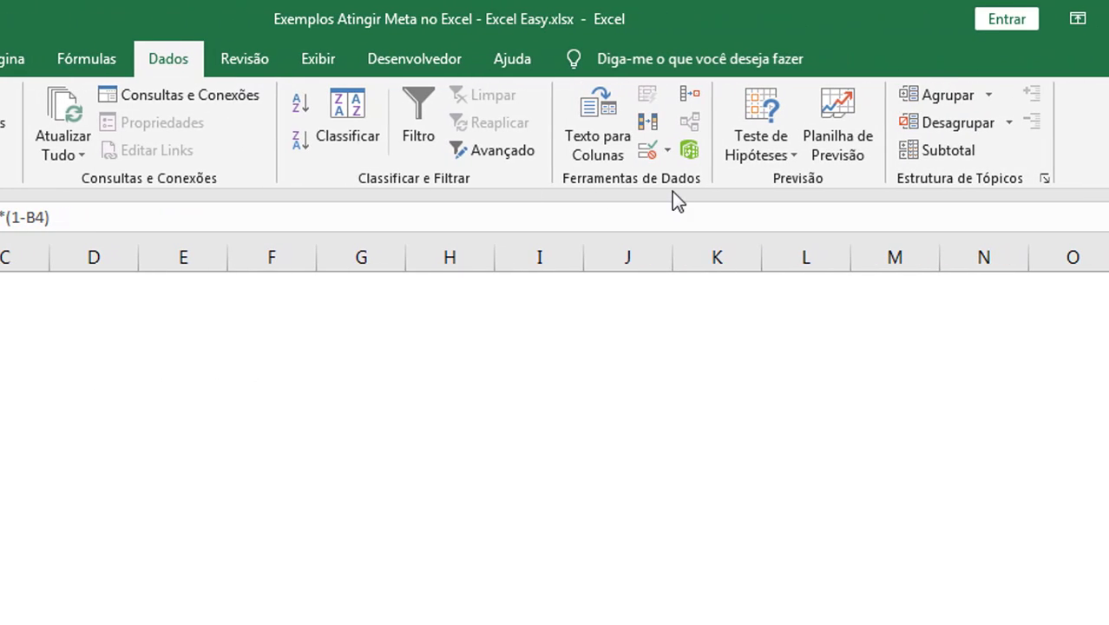
Run Goal Seek (Atingir Meta) to bring the profit in B5 to 200 by changing the quantity in B3, and accept the solution.
click(794, 156)
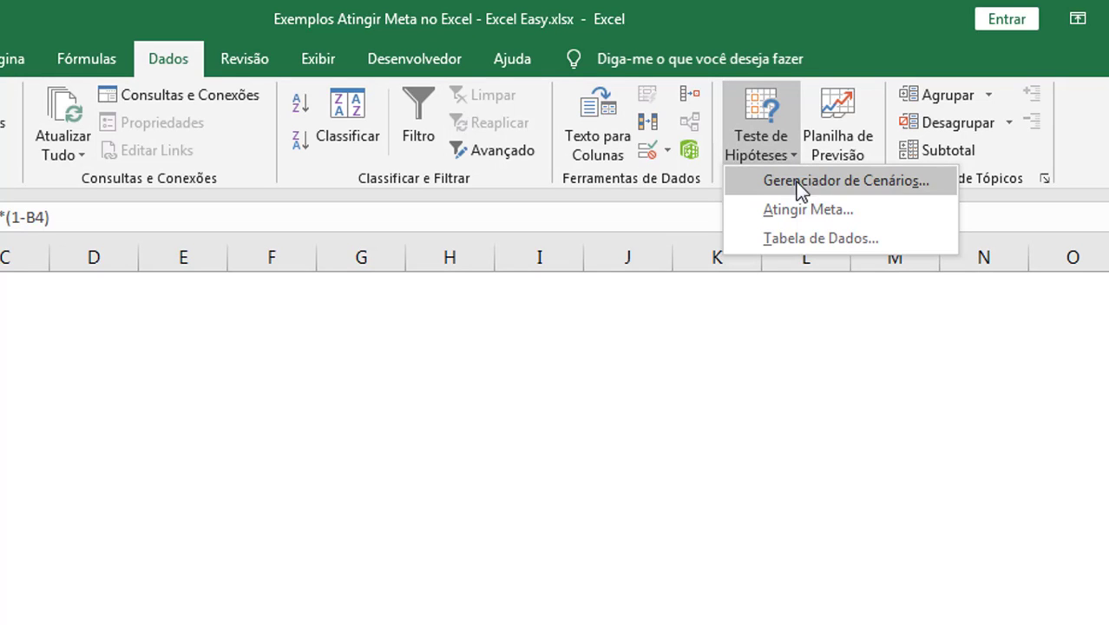
click(796, 211)
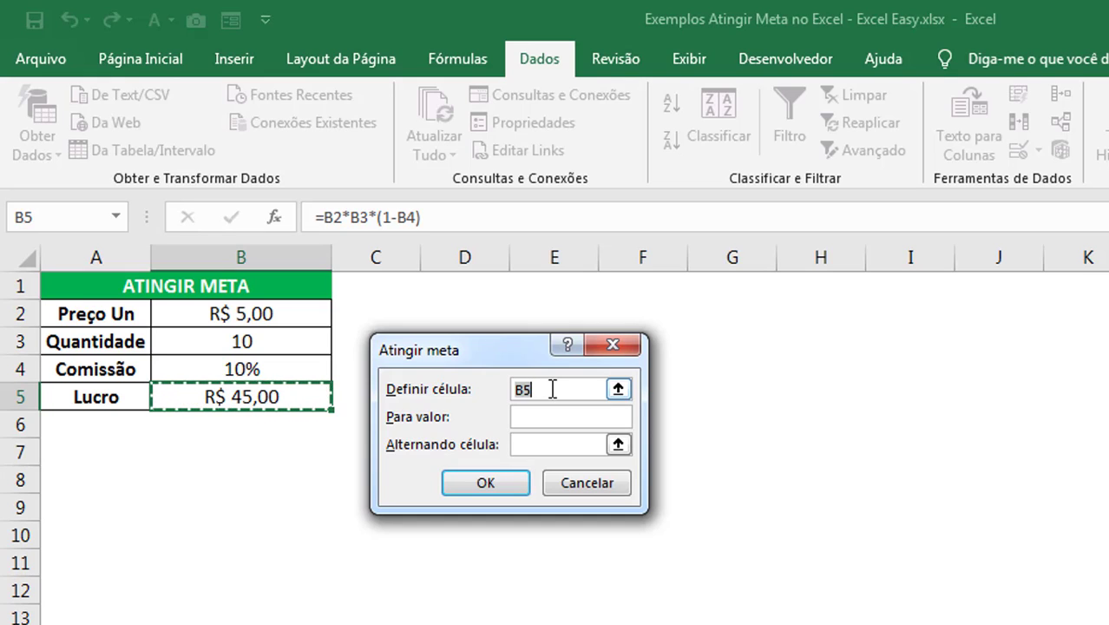
click(310, 396)
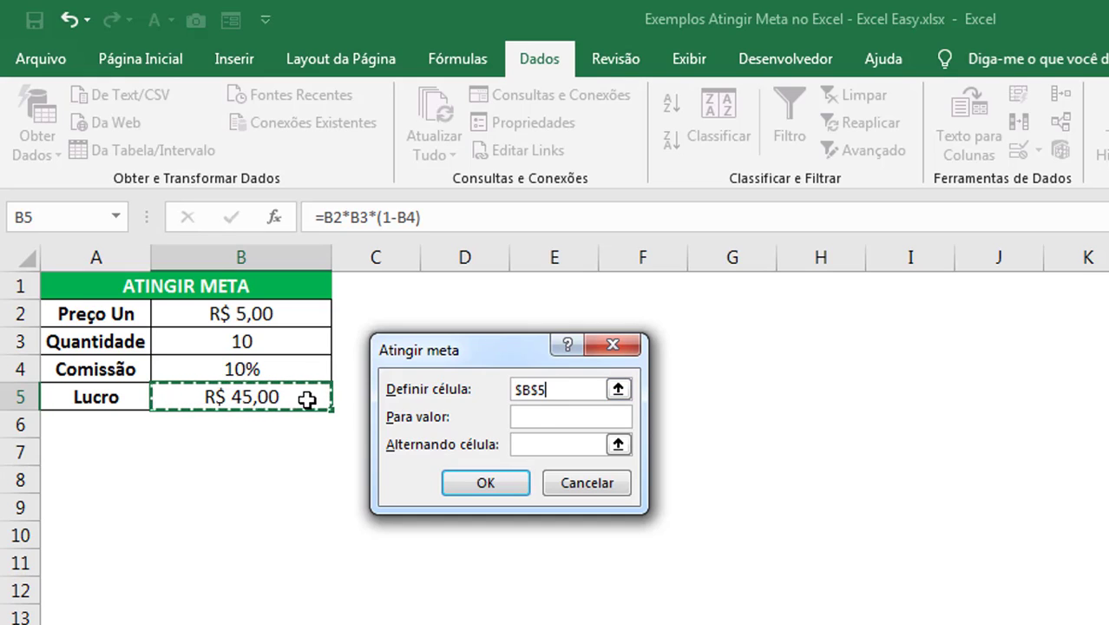
click(539, 420)
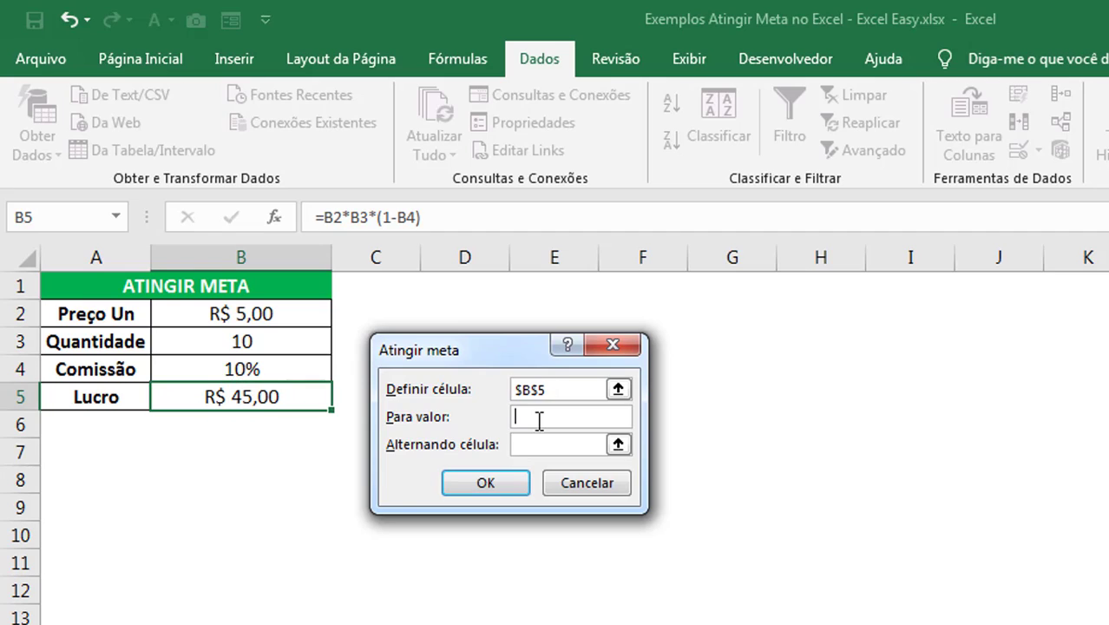
text(200)
click(276, 347)
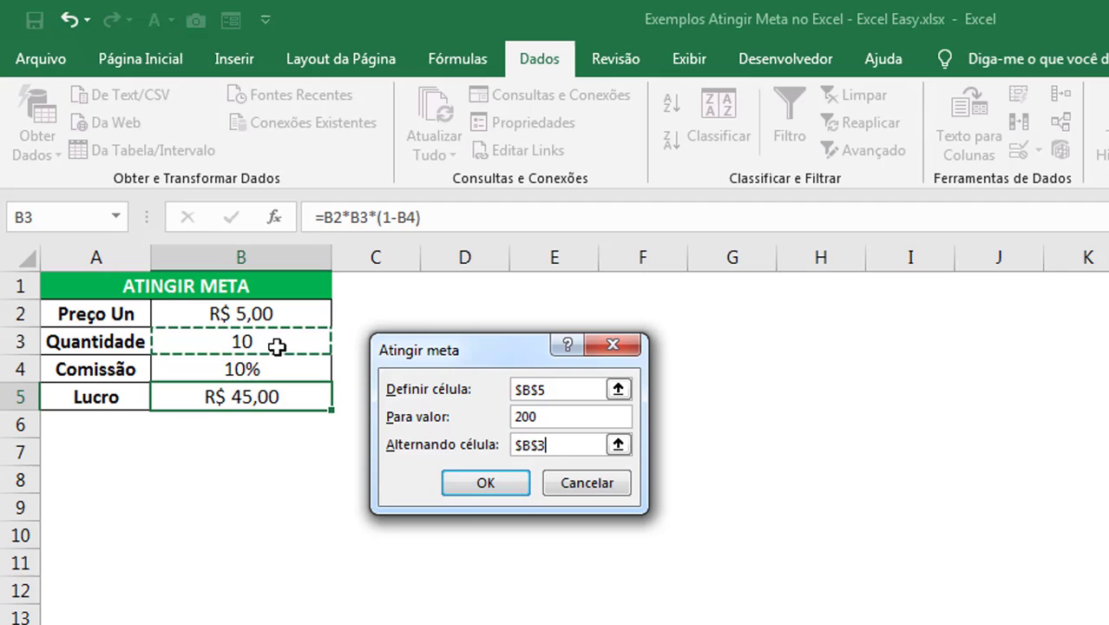
click(484, 485)
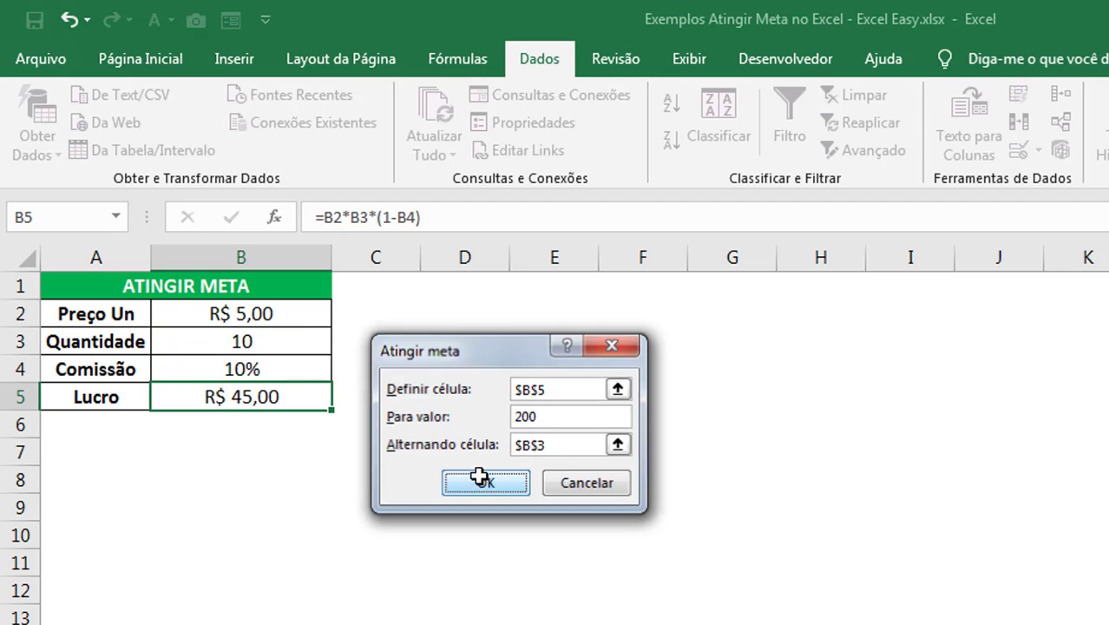
drag(462, 351, 501, 333)
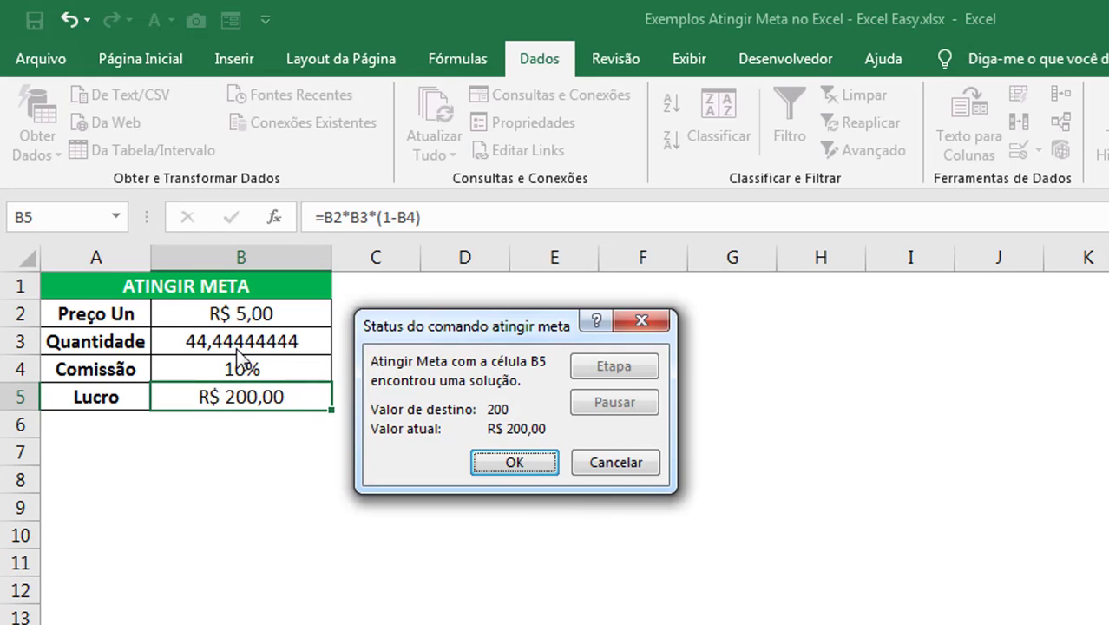
click(520, 465)
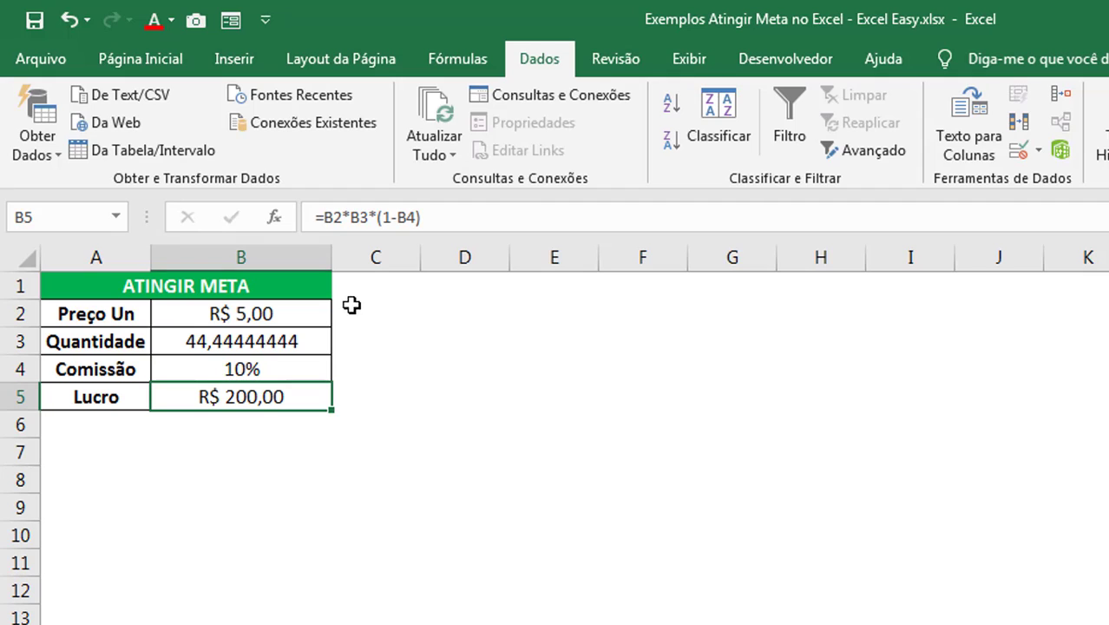
Format the quantity in B3 to show two decimal places.
click(143, 66)
click(227, 340)
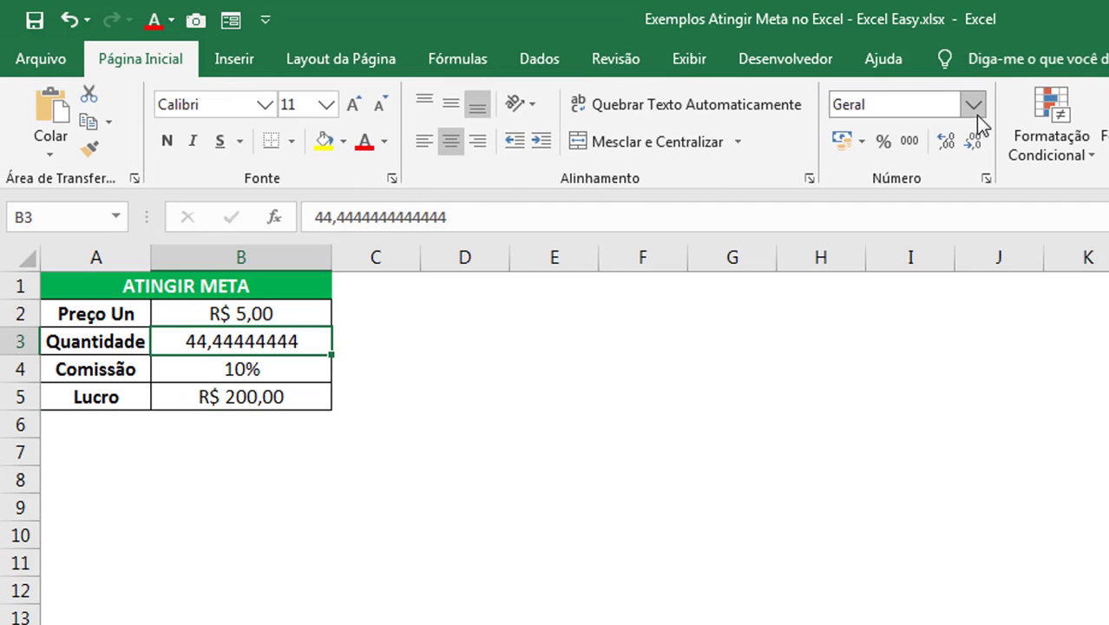
click(945, 143)
click(945, 143)
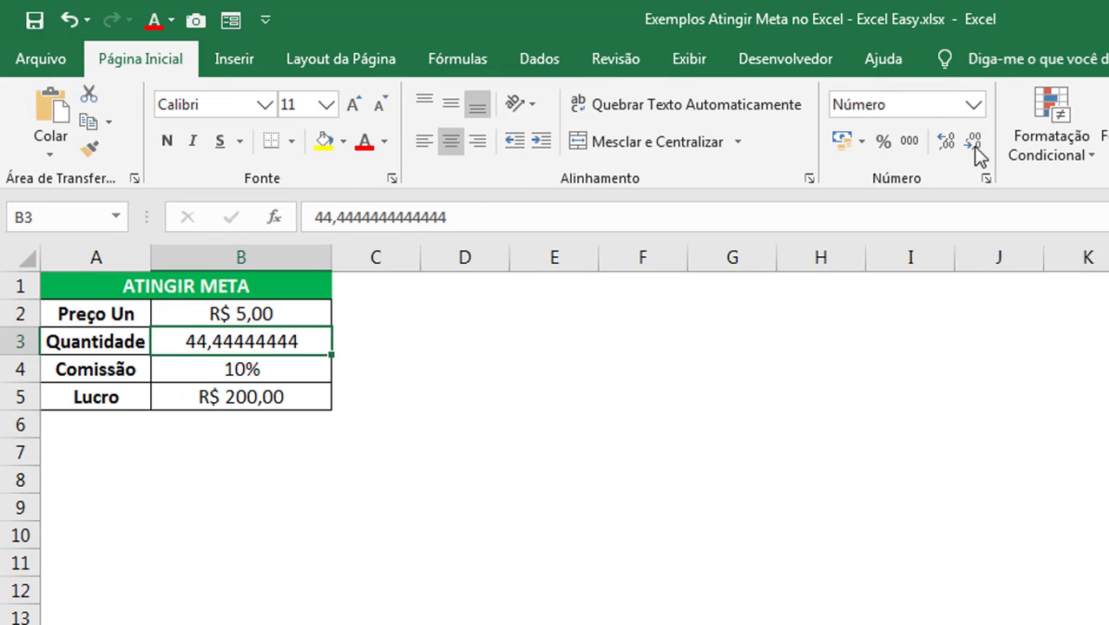
click(975, 144)
click(974, 144)
click(975, 144)
click(975, 144)
click(974, 144)
click(975, 144)
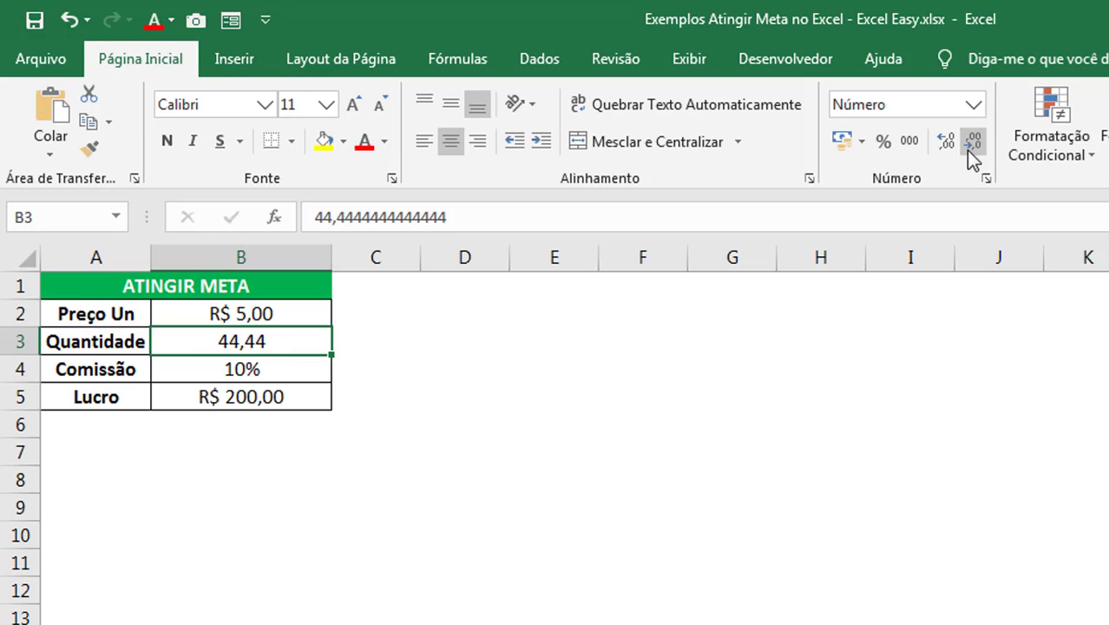
click(664, 426)
Restore the quantity in B3 to 10.
click(297, 341)
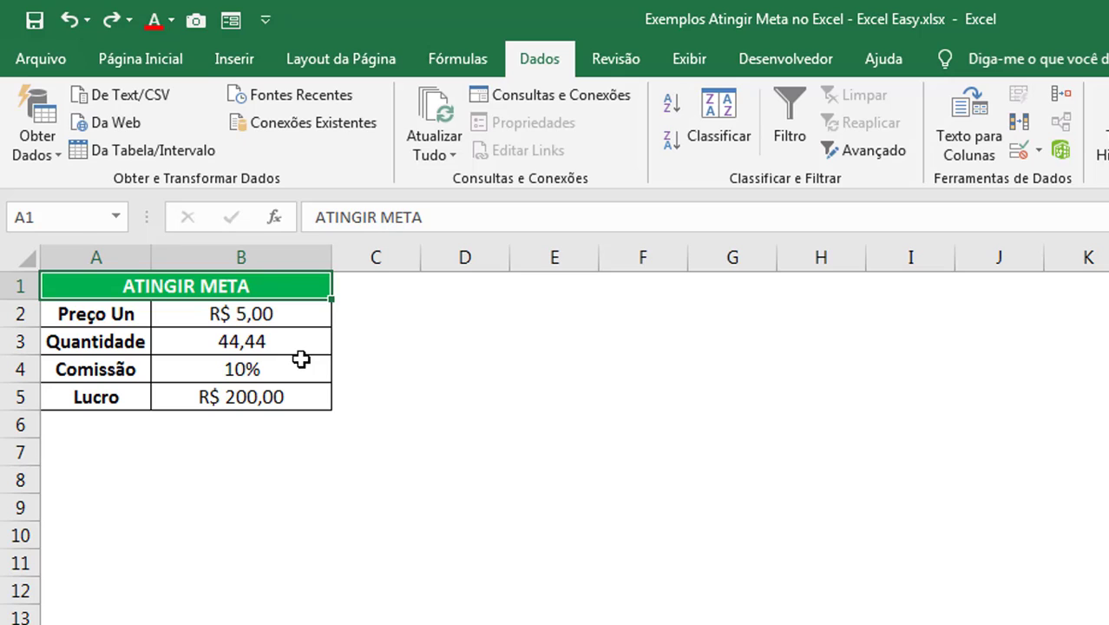
click(111, 20)
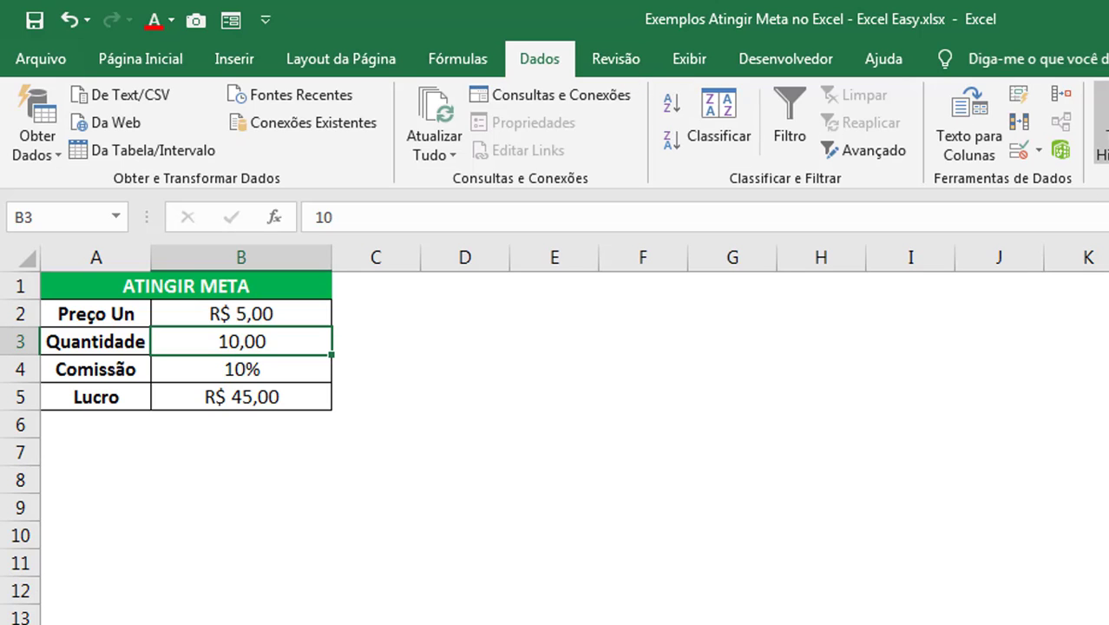
Run Goal Seek (Atingir Meta) to bring the profit in B5 to 200 by changing the unit price in B2, and accept the solution.
click(1102, 130)
click(1104, 210)
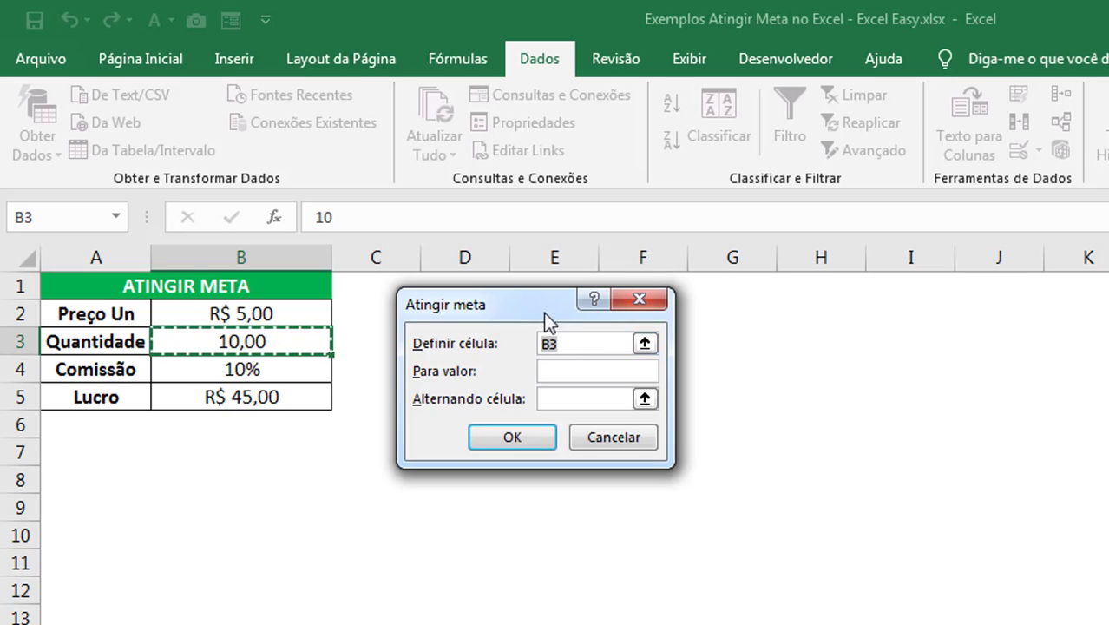
drag(543, 311, 518, 307)
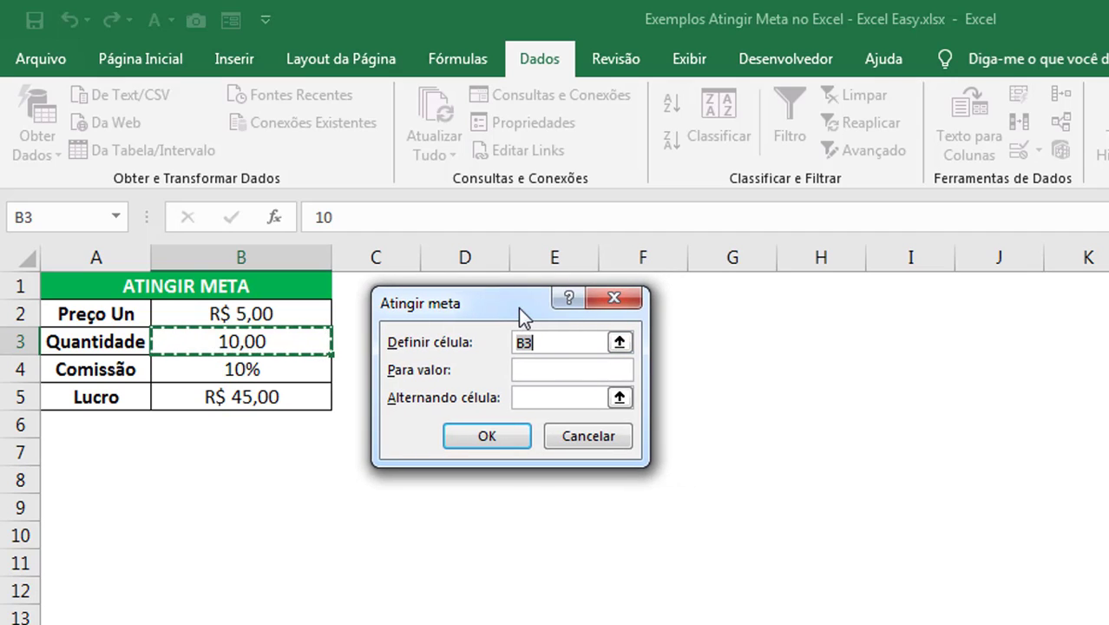
click(242, 395)
click(561, 372)
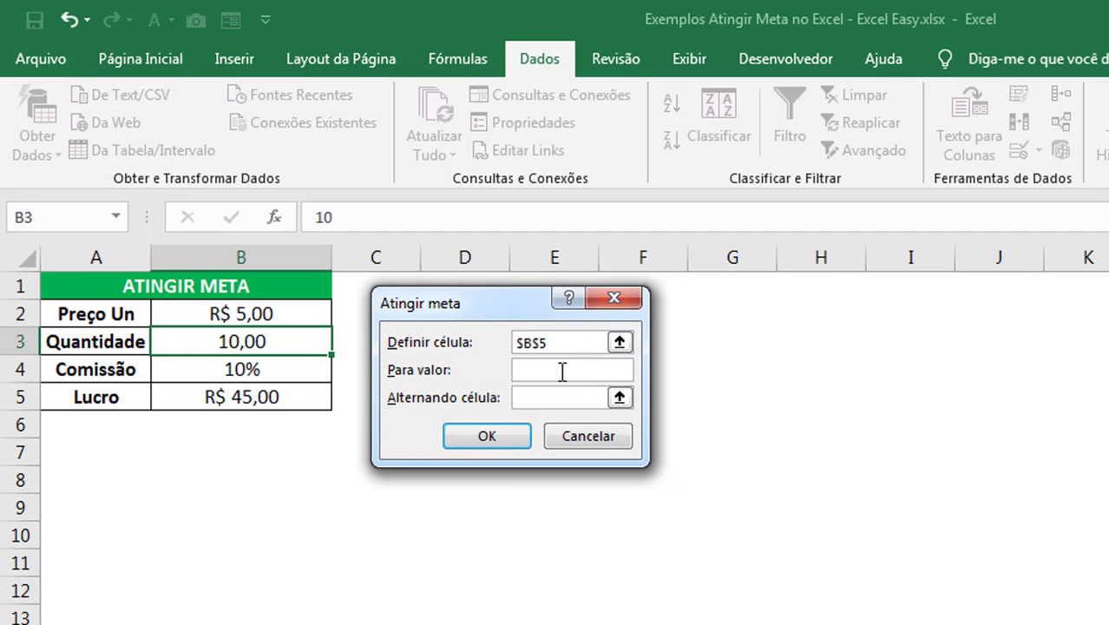
text(200)
click(546, 399)
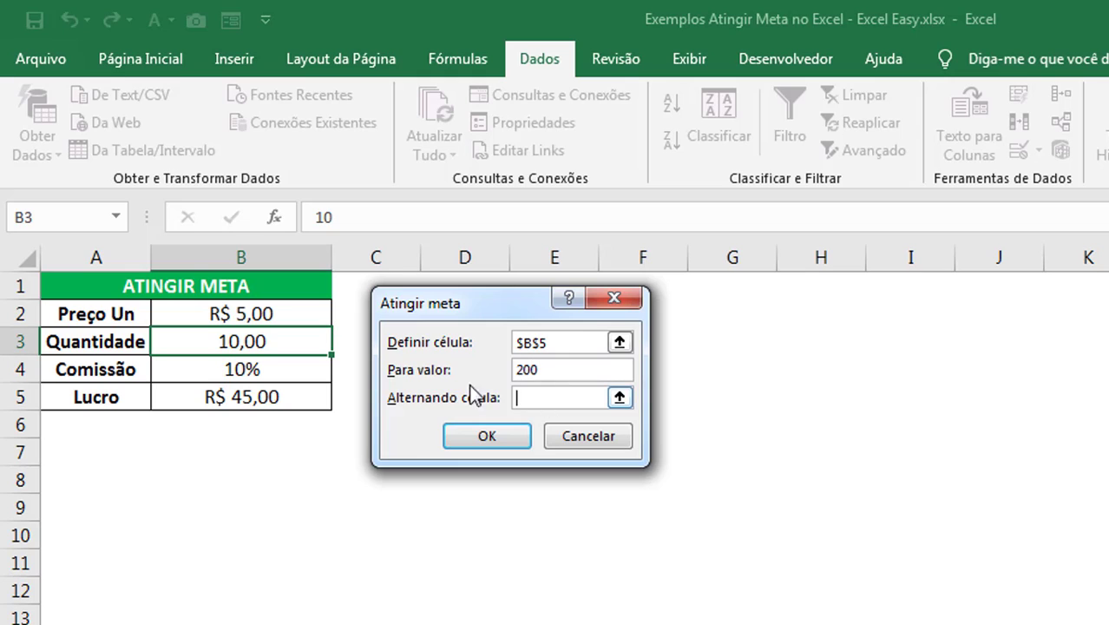
click(296, 317)
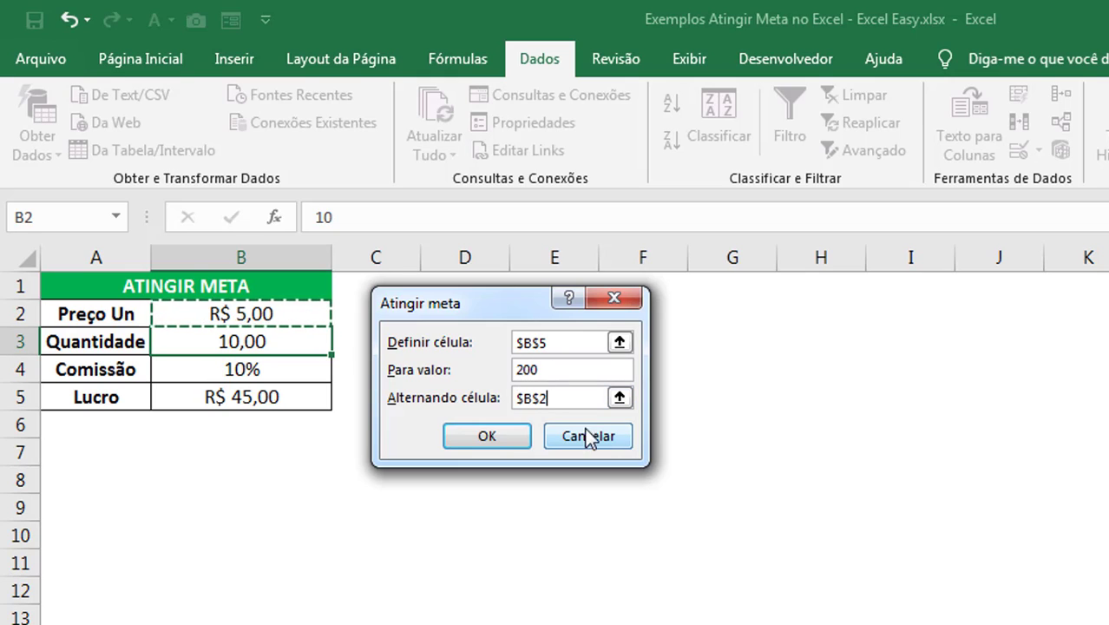
click(505, 439)
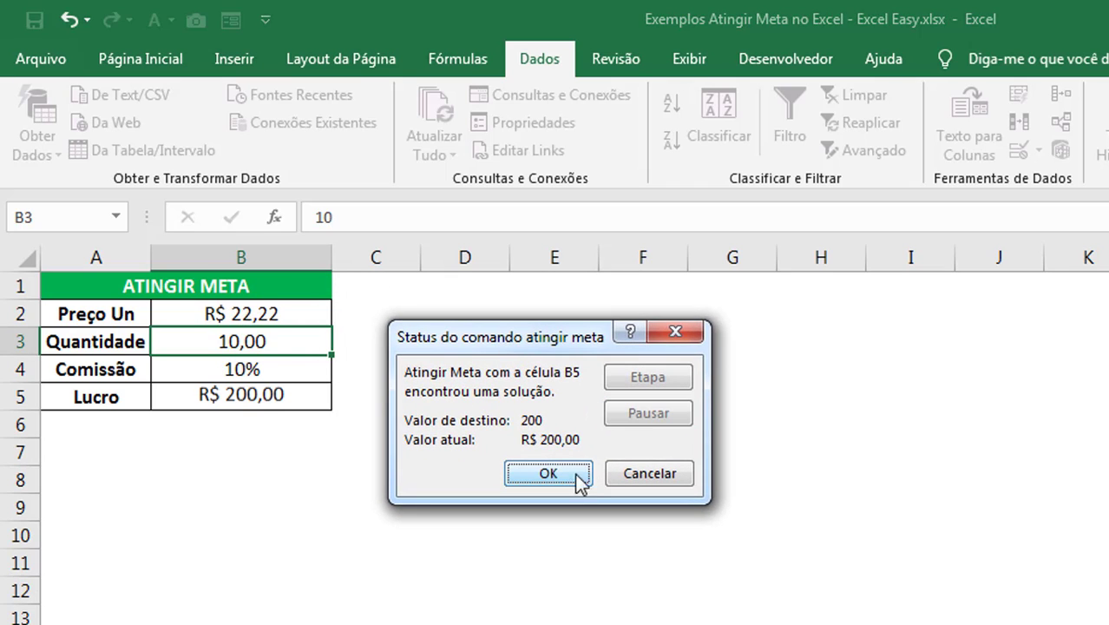
click(548, 473)
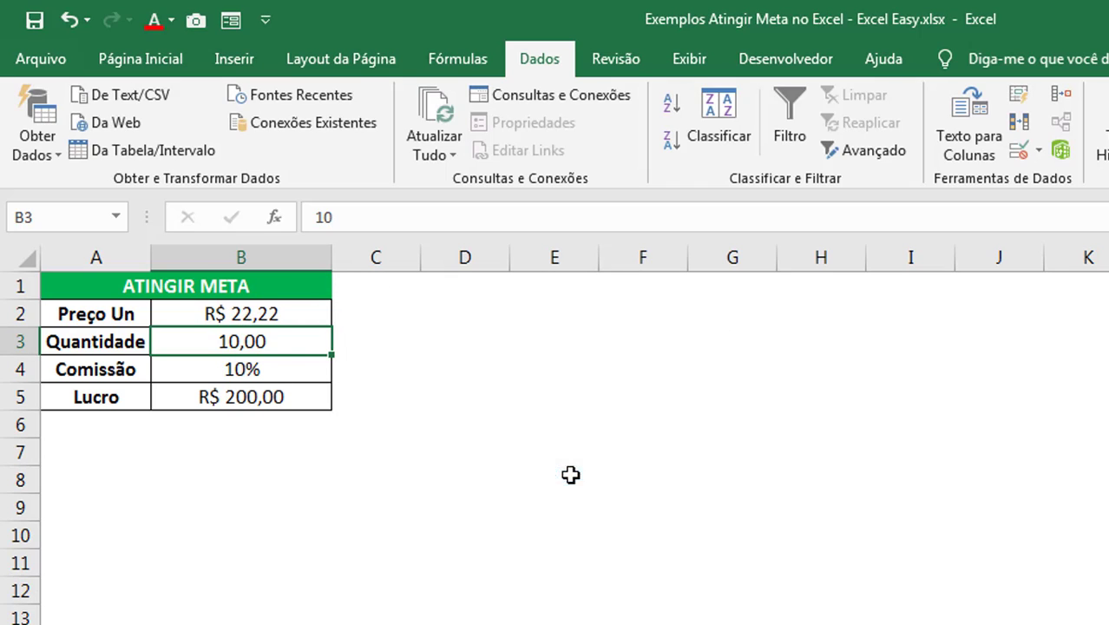
click(310, 321)
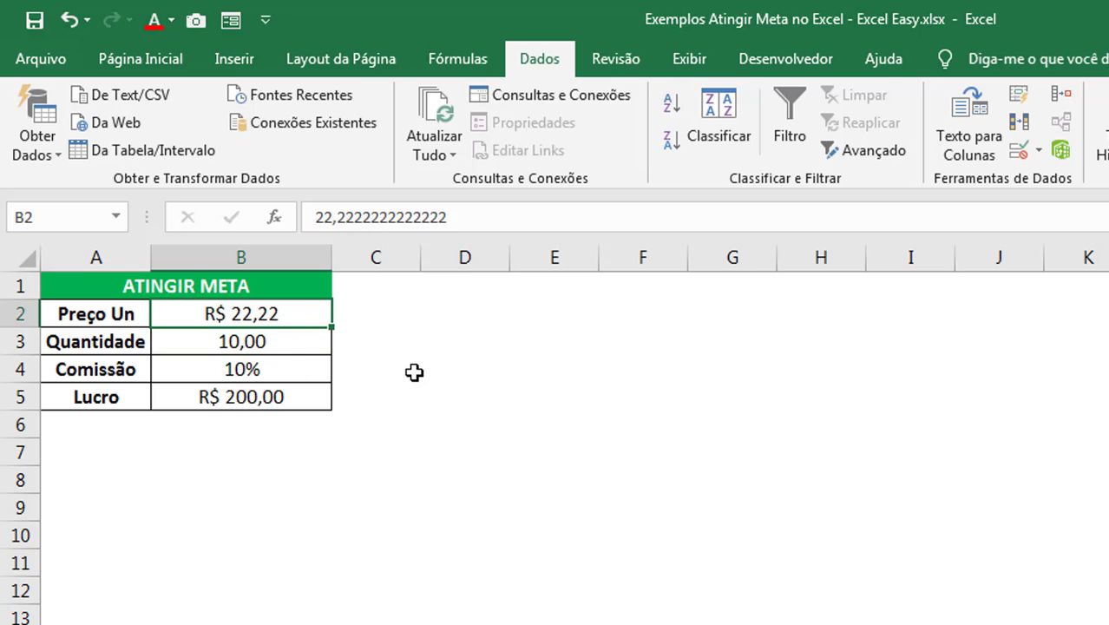
Format the quantity in B3 to show no decimal places.
click(291, 347)
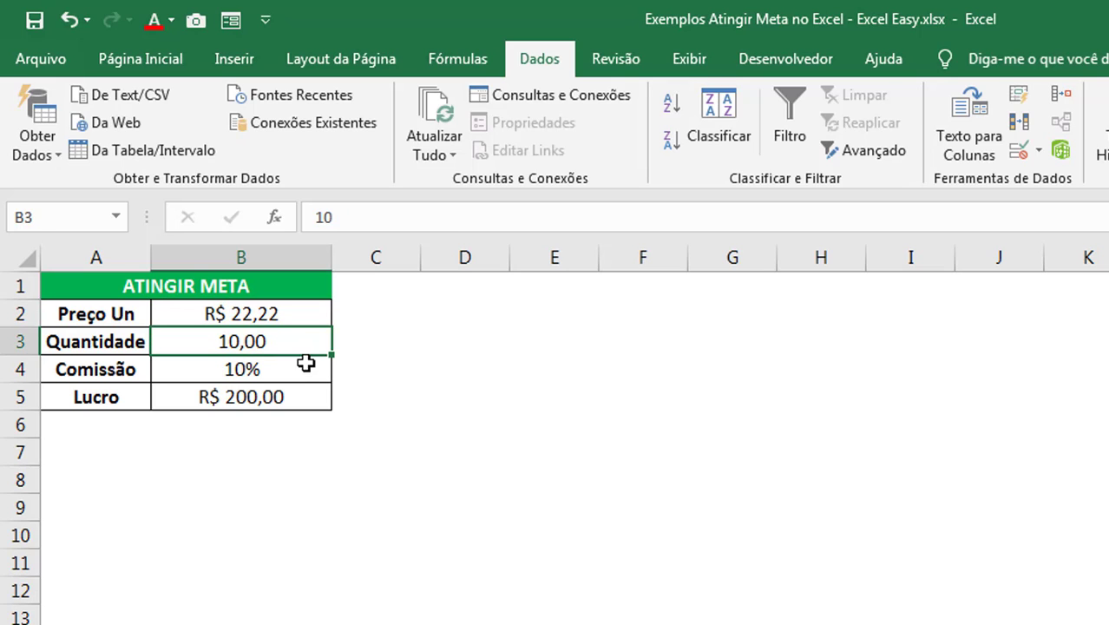
click(146, 59)
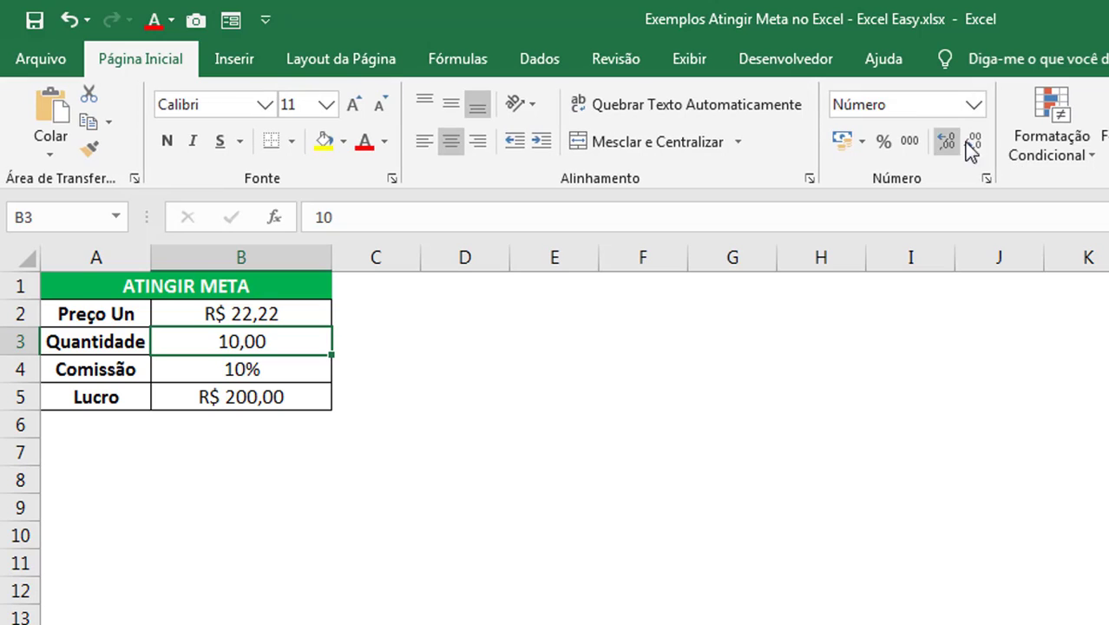
click(972, 141)
click(972, 142)
click(657, 446)
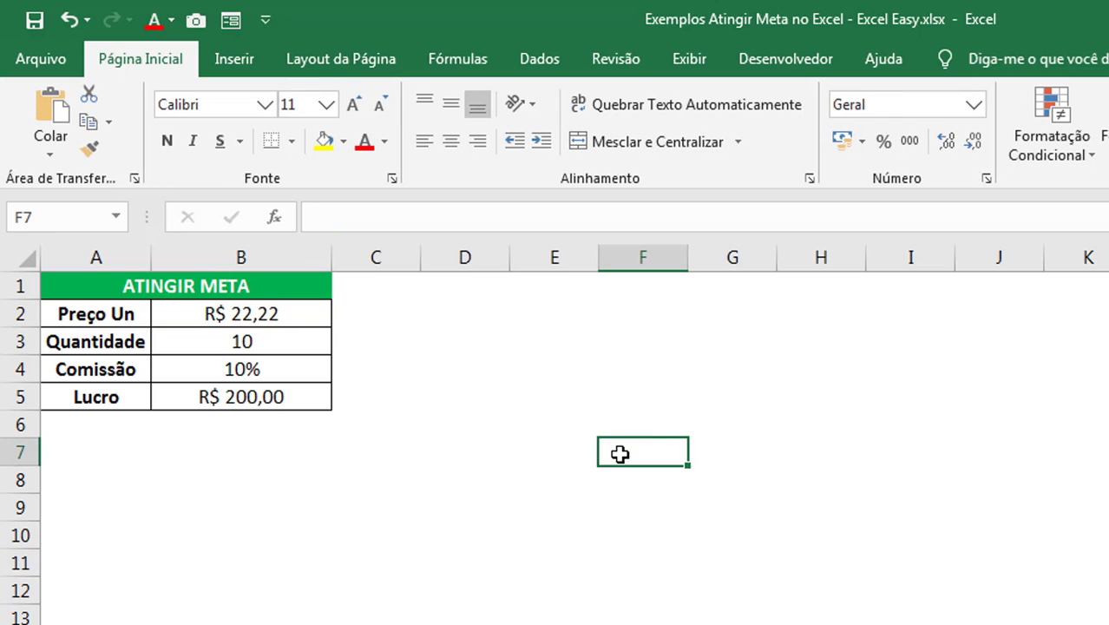
click(210, 319)
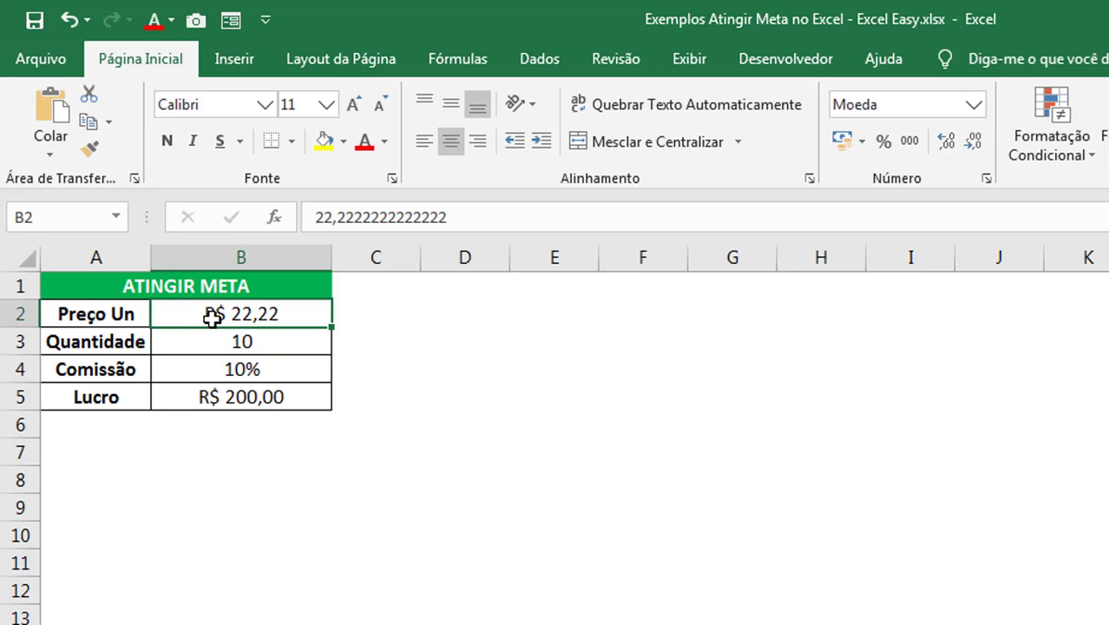
click(59, 290)
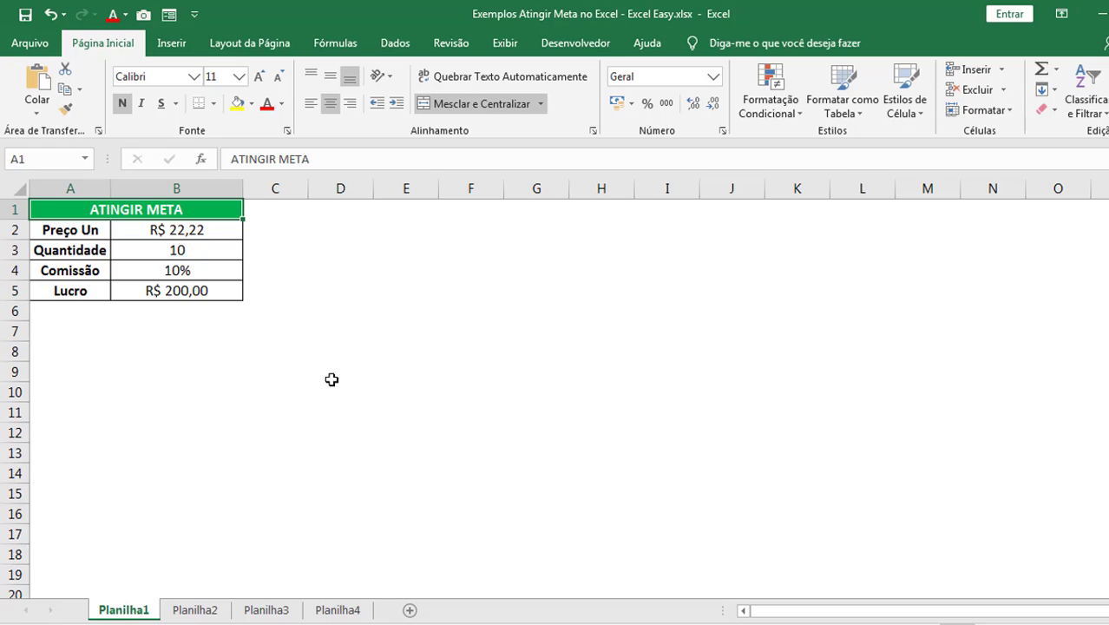
Examine the profit formula in B5 and the unit price and quantity it depends on in B2 and B3.
click(193, 293)
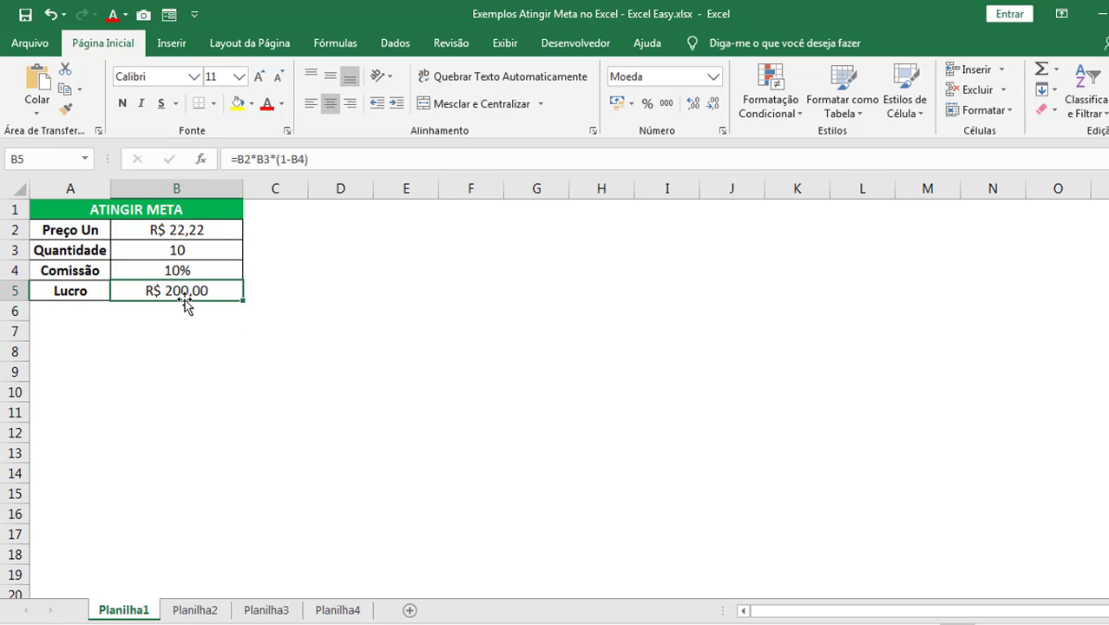
click(184, 251)
click(195, 230)
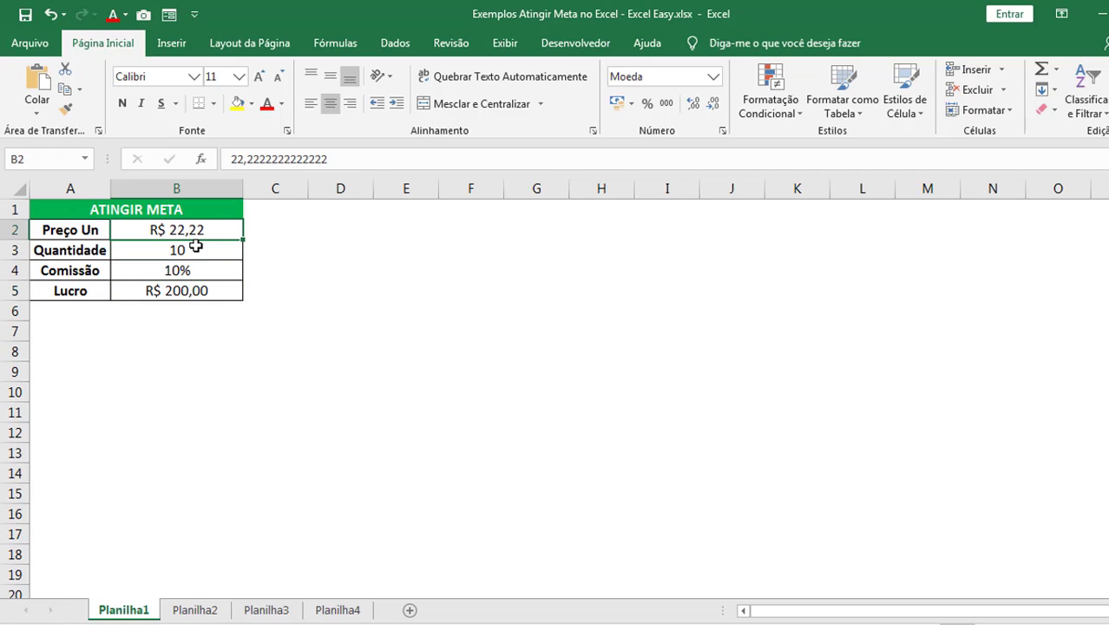
click(200, 250)
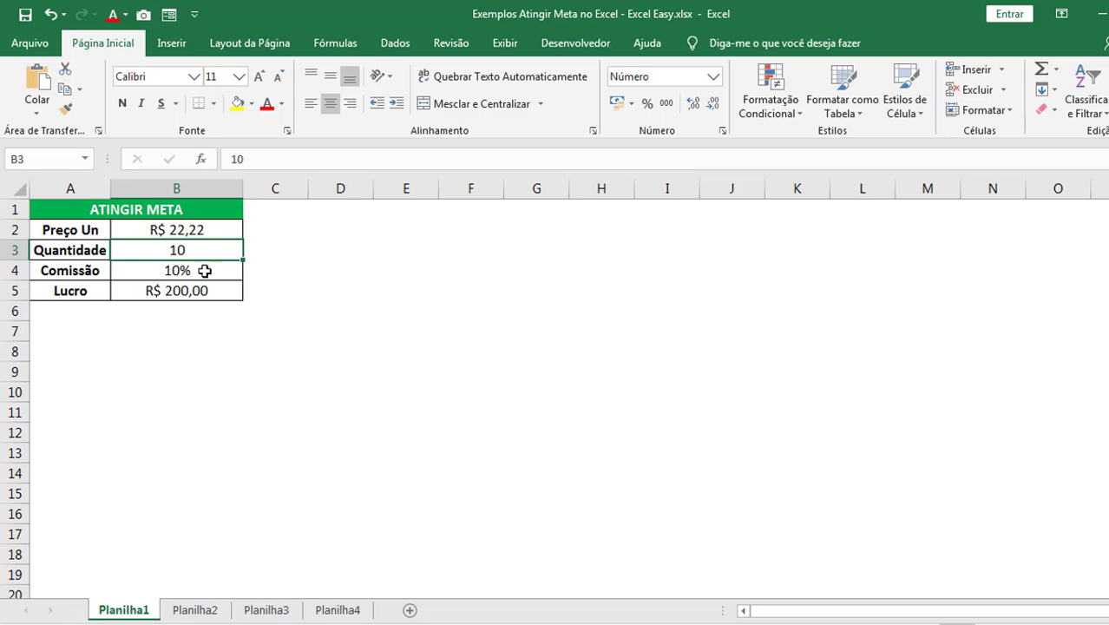
click(198, 232)
click(210, 250)
click(203, 291)
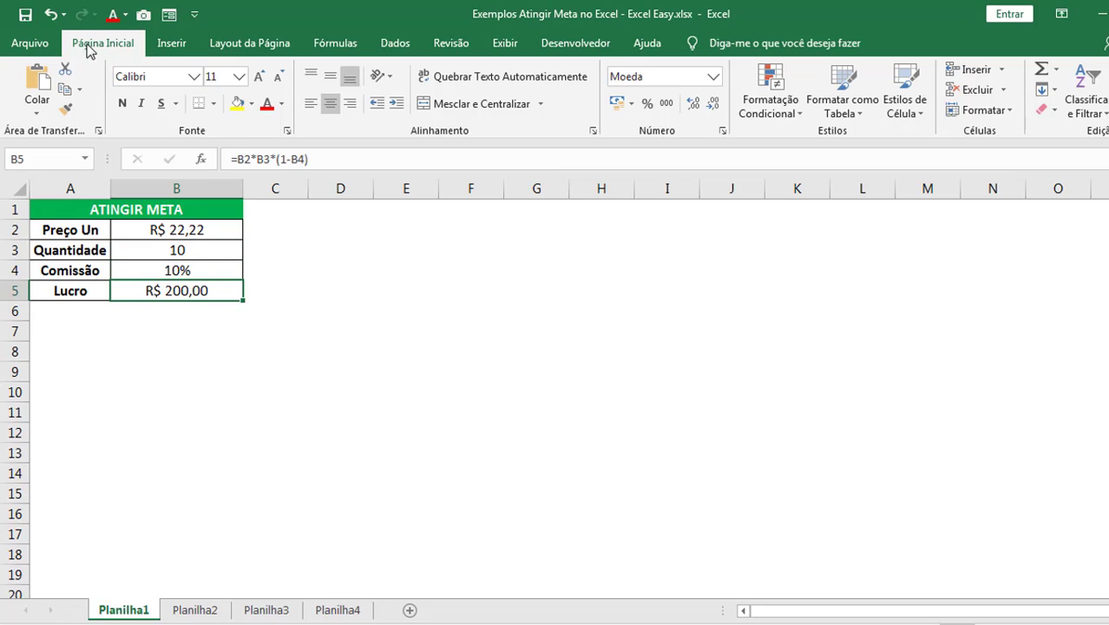
click(50, 14)
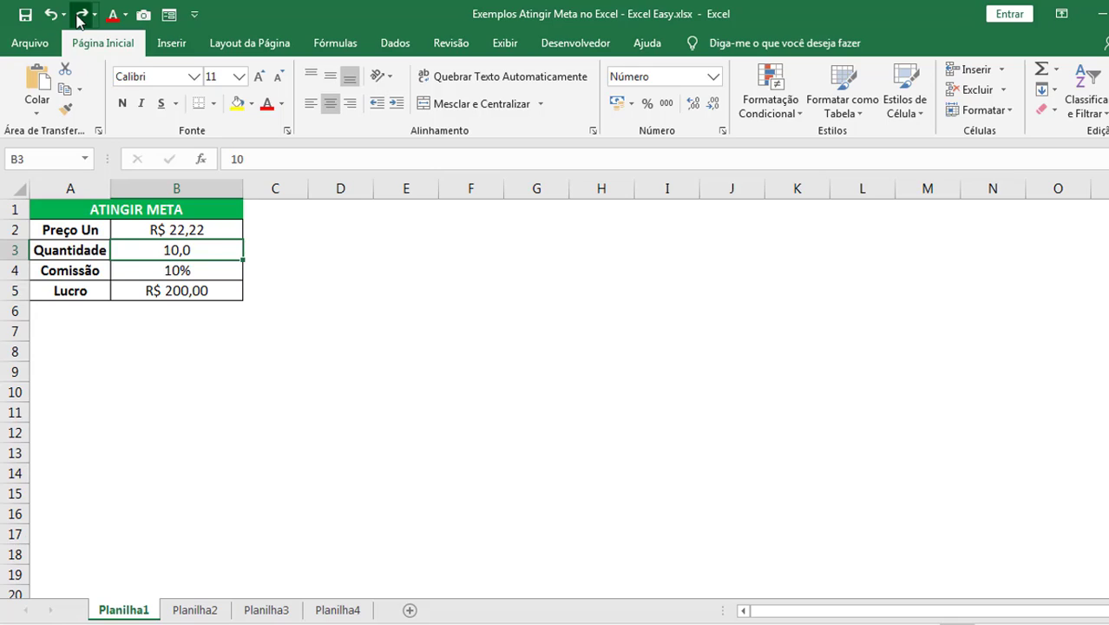
click(79, 16)
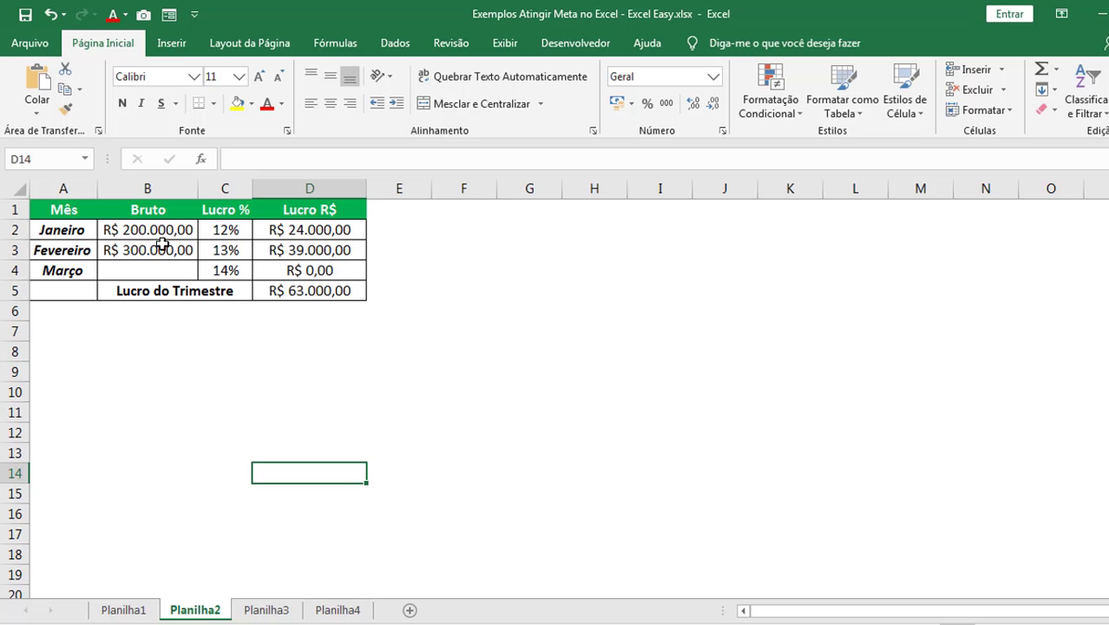
Examine the monthly gross amounts, the profit formulas and March's empty gross cell B4 on Planilha2.
drag(158, 227, 158, 250)
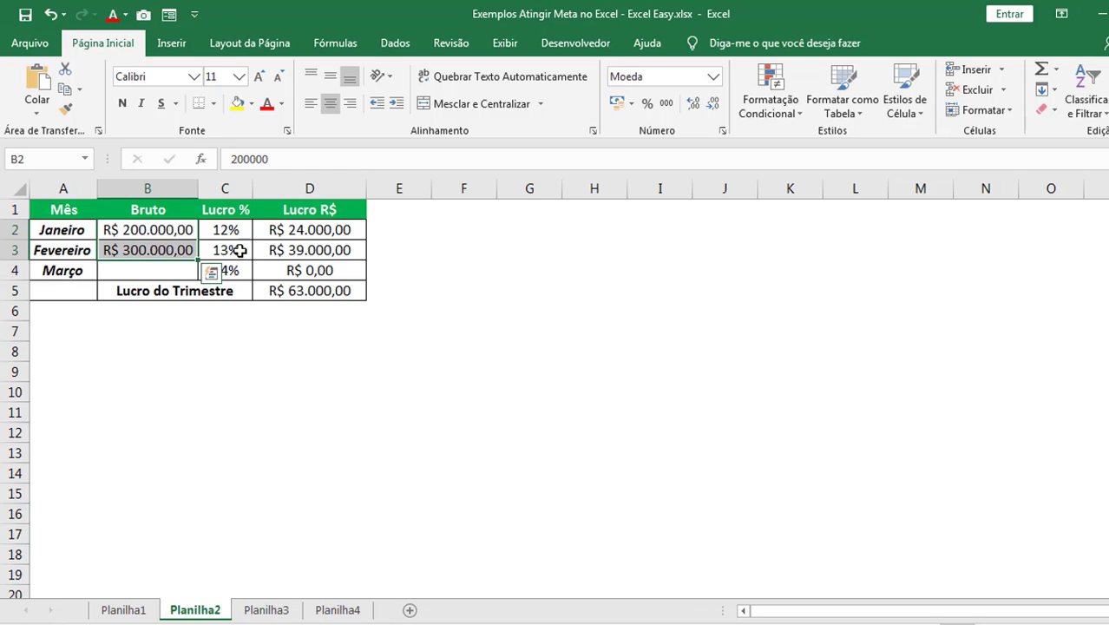
drag(285, 230, 295, 250)
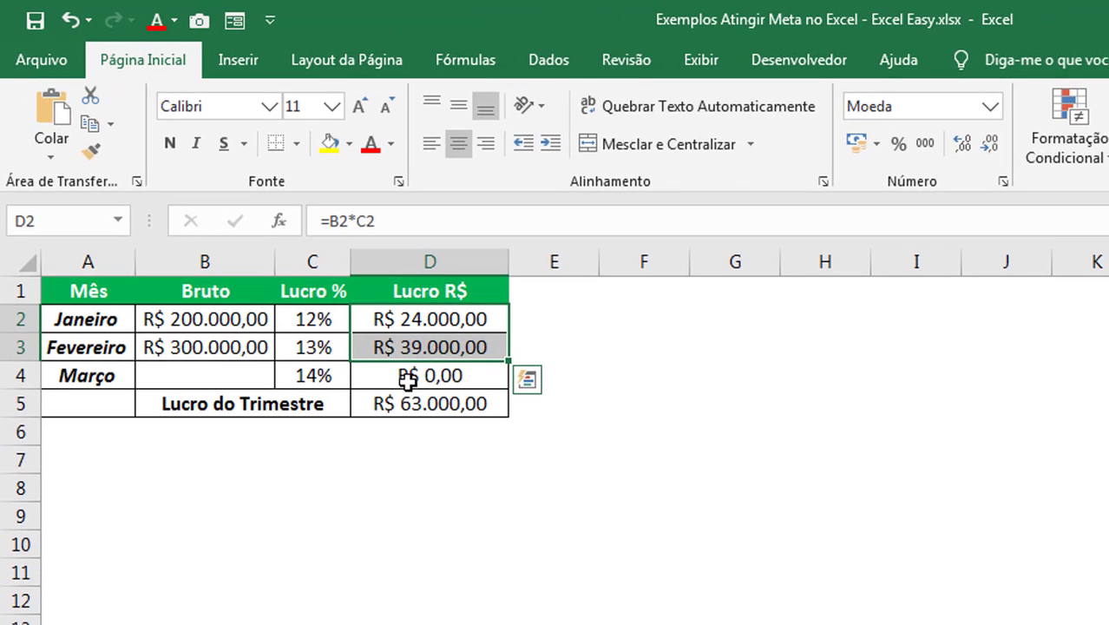
click(407, 379)
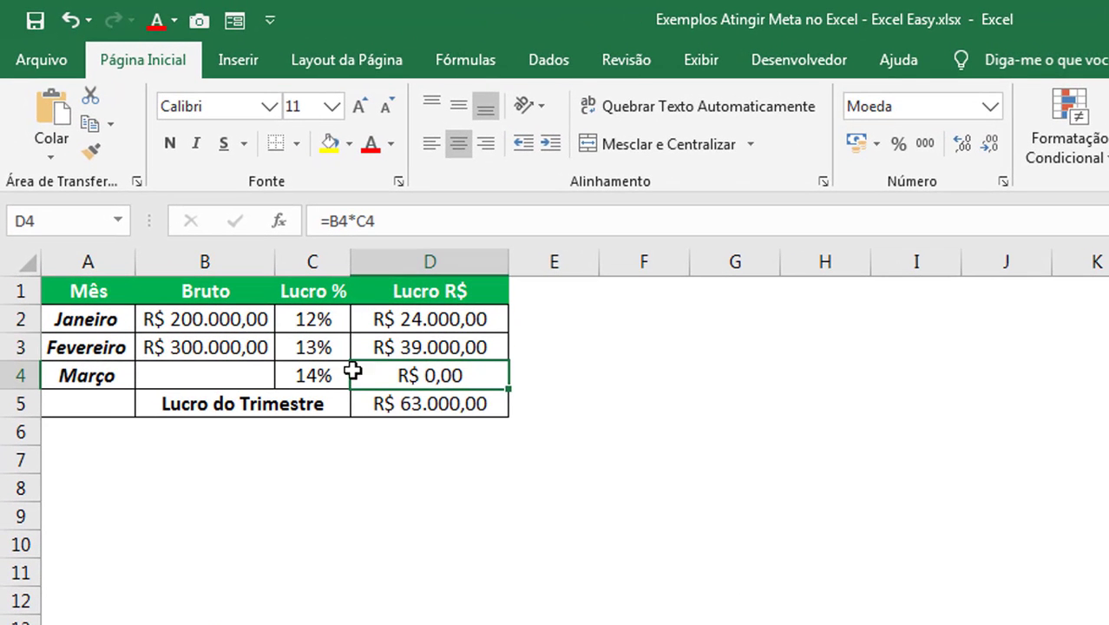
click(227, 368)
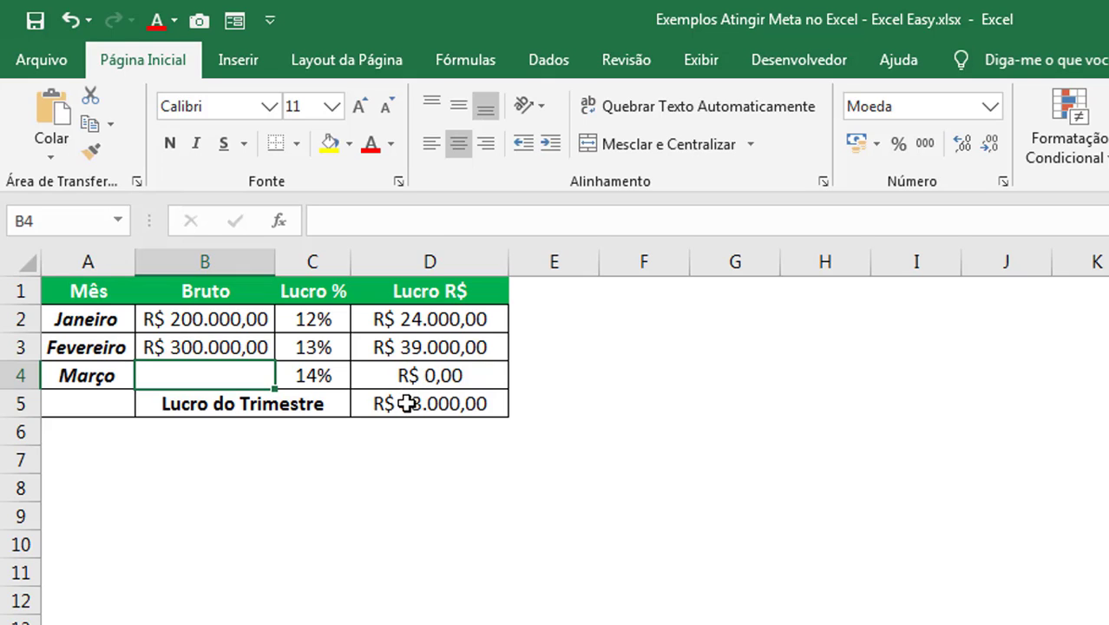
Fill the quarter's profit cell D5 on Planilha2 with yellow.
click(411, 397)
click(329, 143)
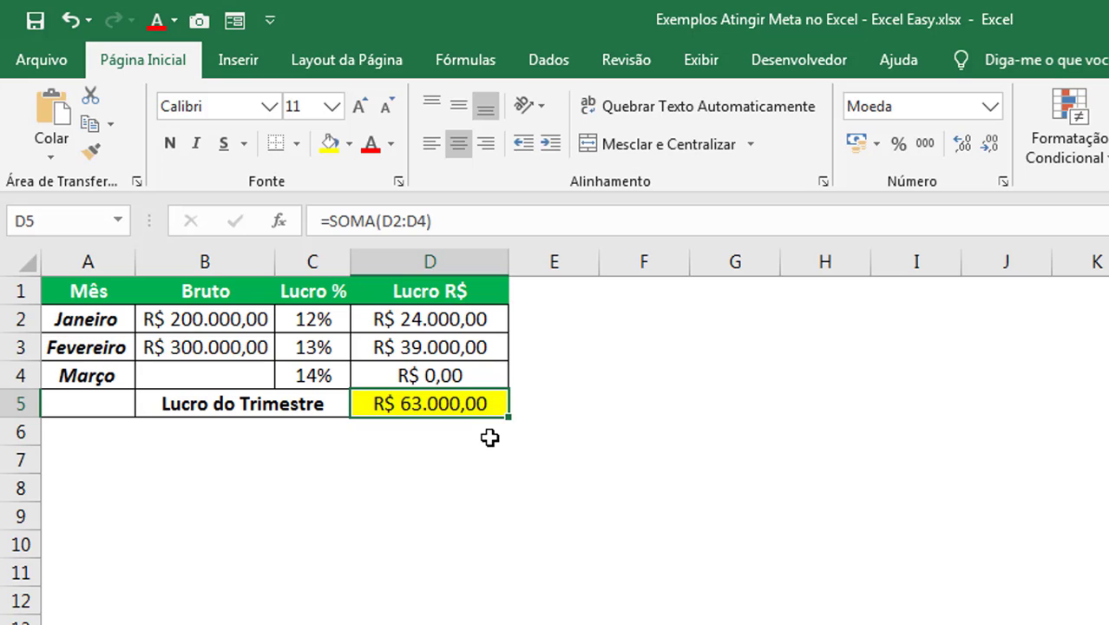
drag(216, 317, 228, 385)
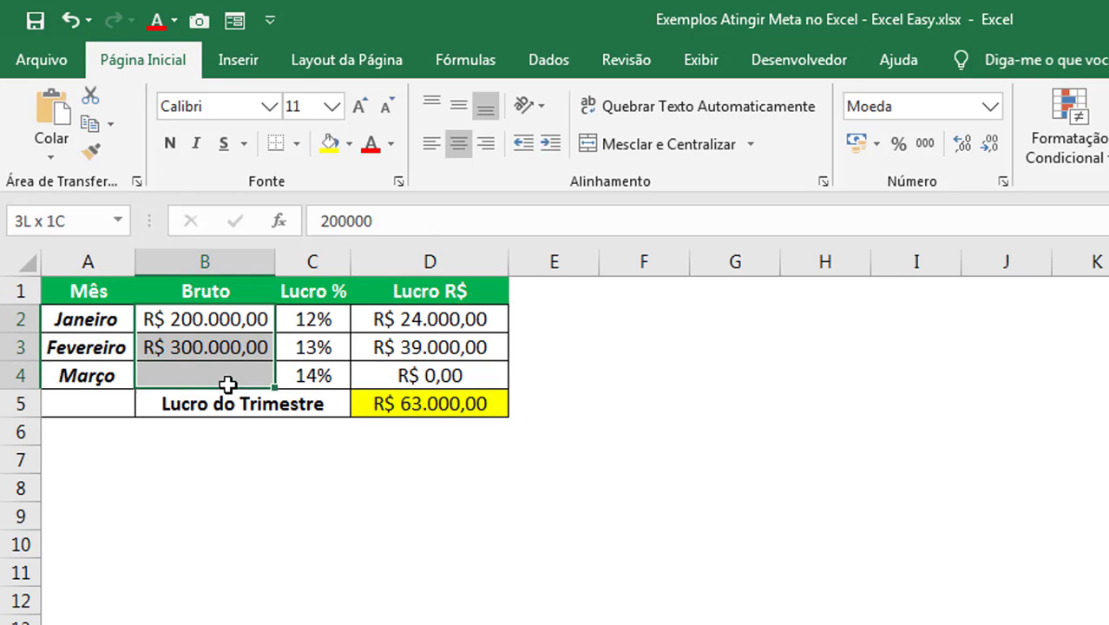
Run Goal Seek (Atingir Meta) to bring the quarter's profit in D5 to 100000 by changing March's gross in B4, and accept the solution.
click(392, 502)
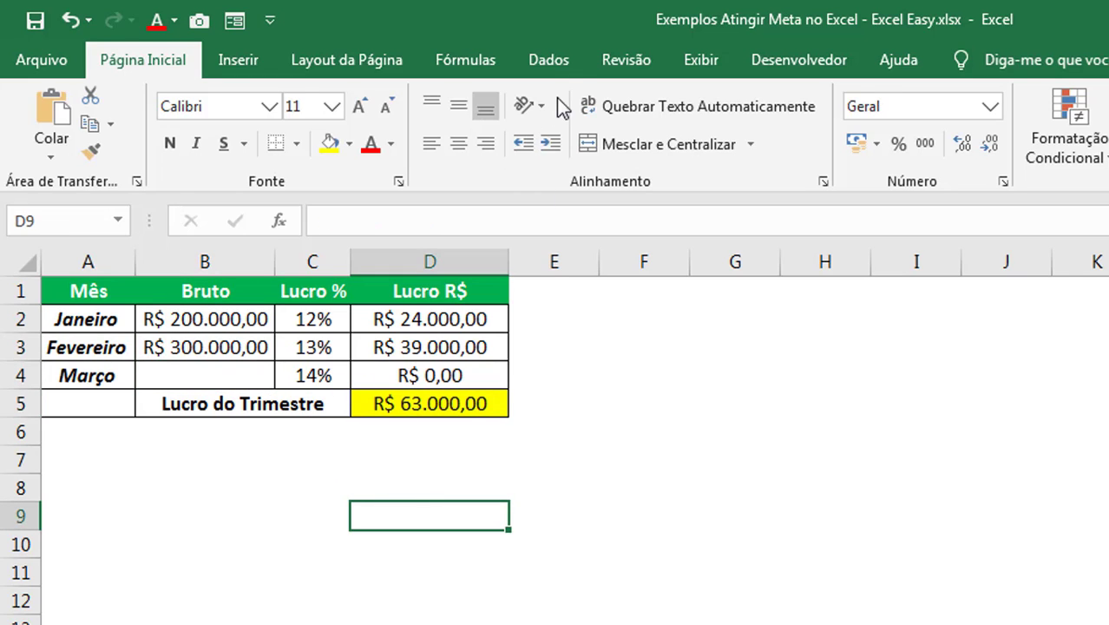
click(550, 60)
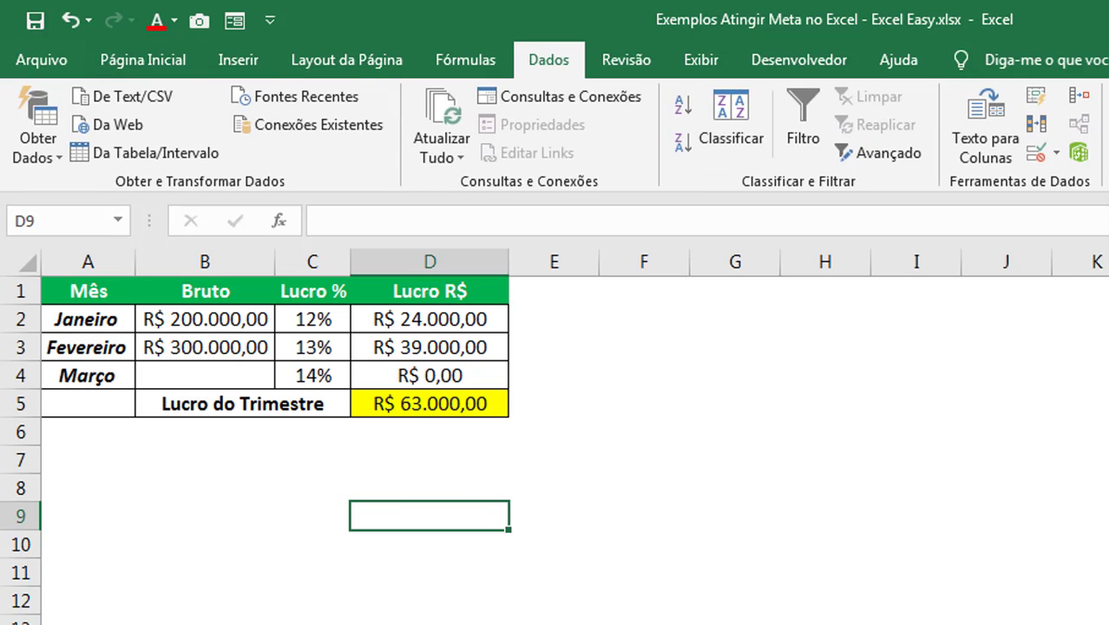
drag(597, 292, 697, 320)
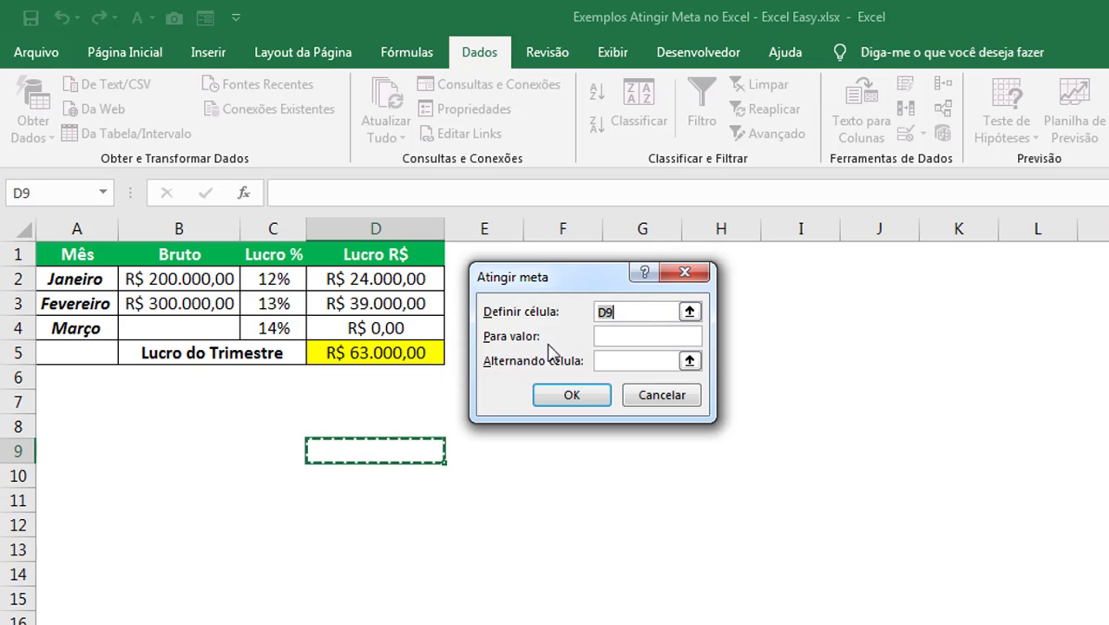
click(415, 353)
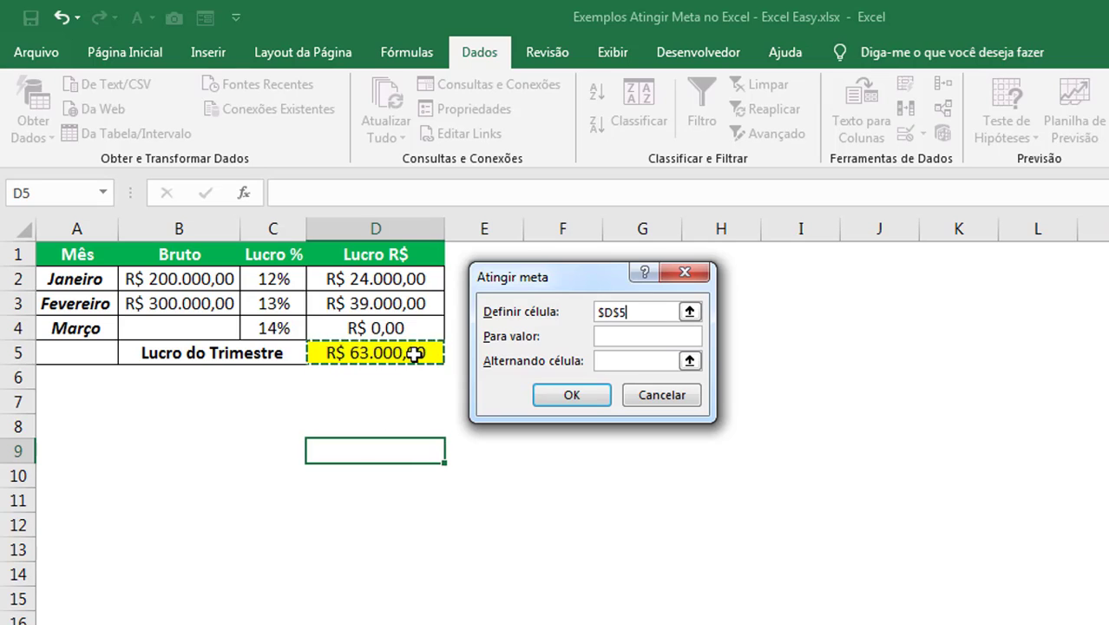
click(620, 335)
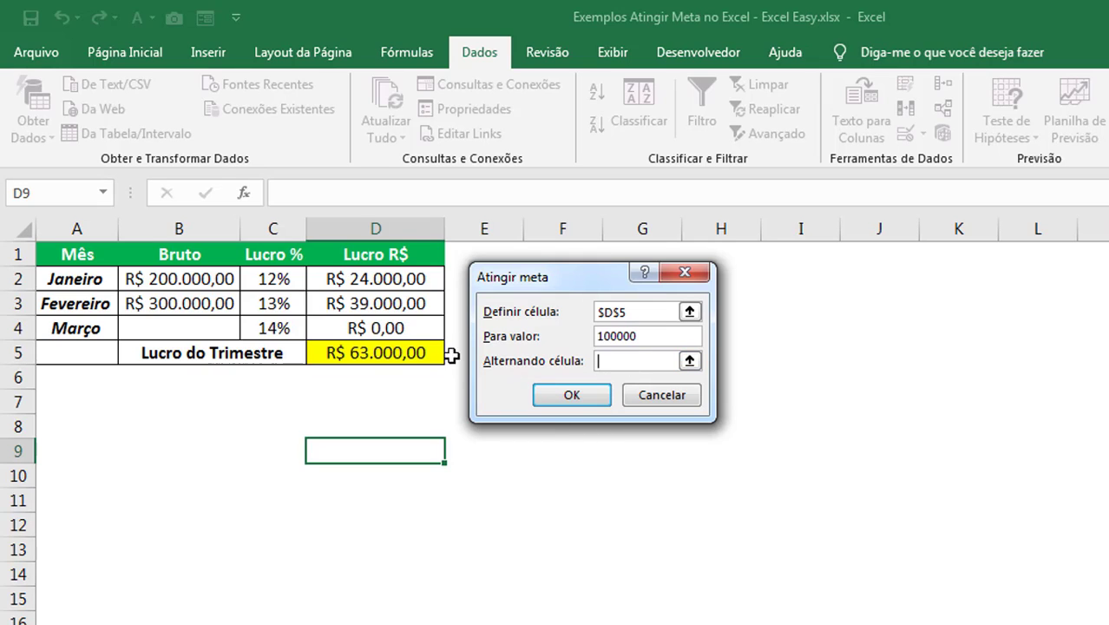
click(222, 326)
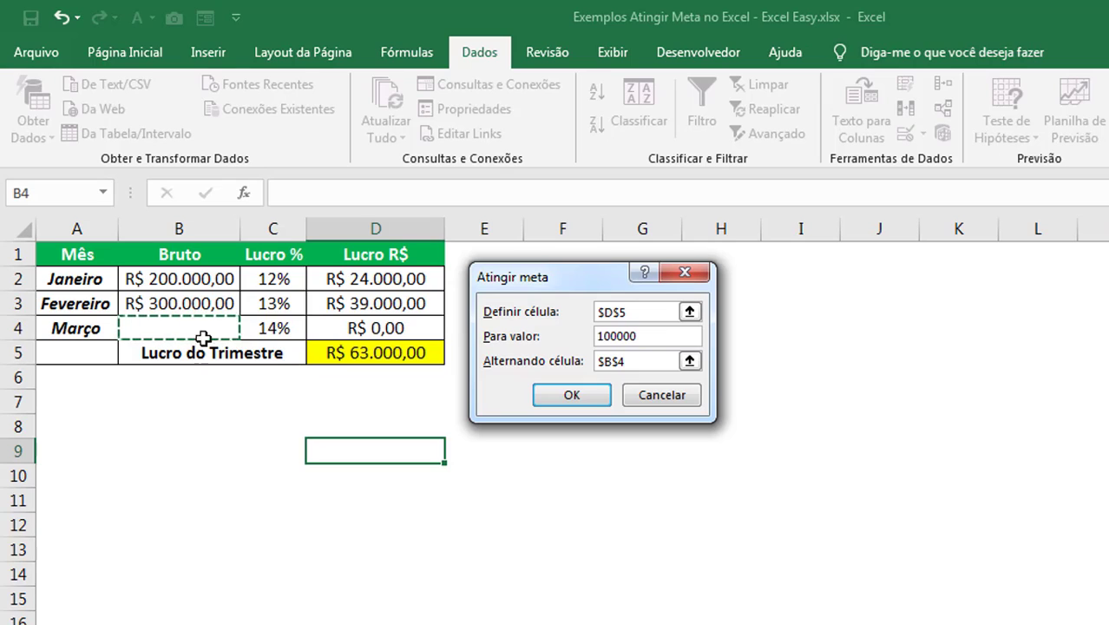
click(593, 399)
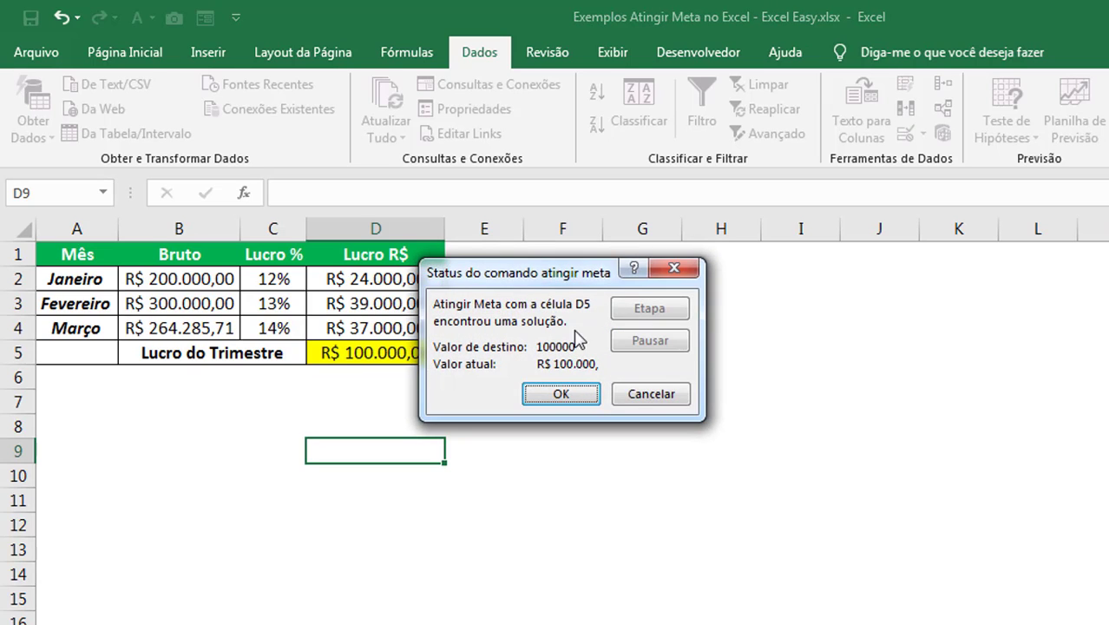
drag(538, 278, 611, 279)
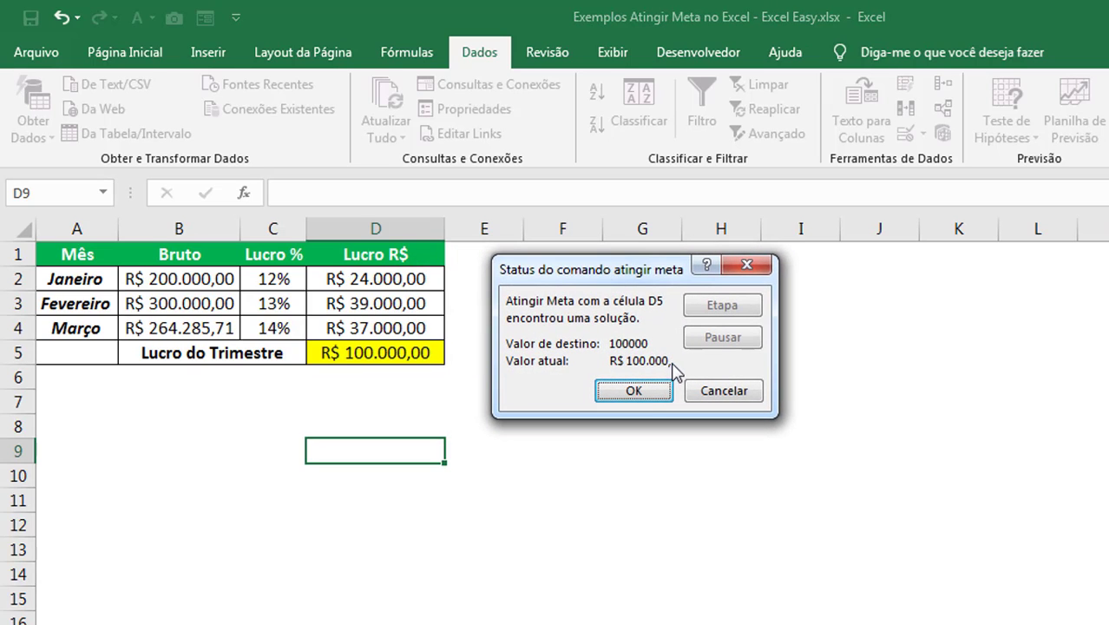
click(633, 392)
Fill March's gross cell B4 with light green.
click(223, 327)
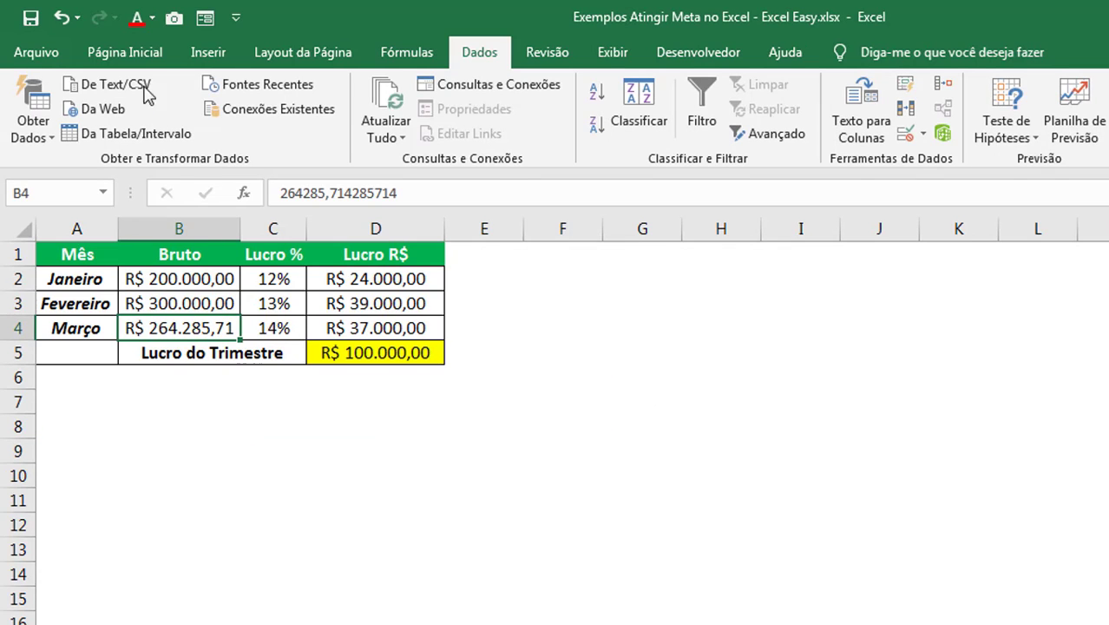
click(148, 52)
click(304, 125)
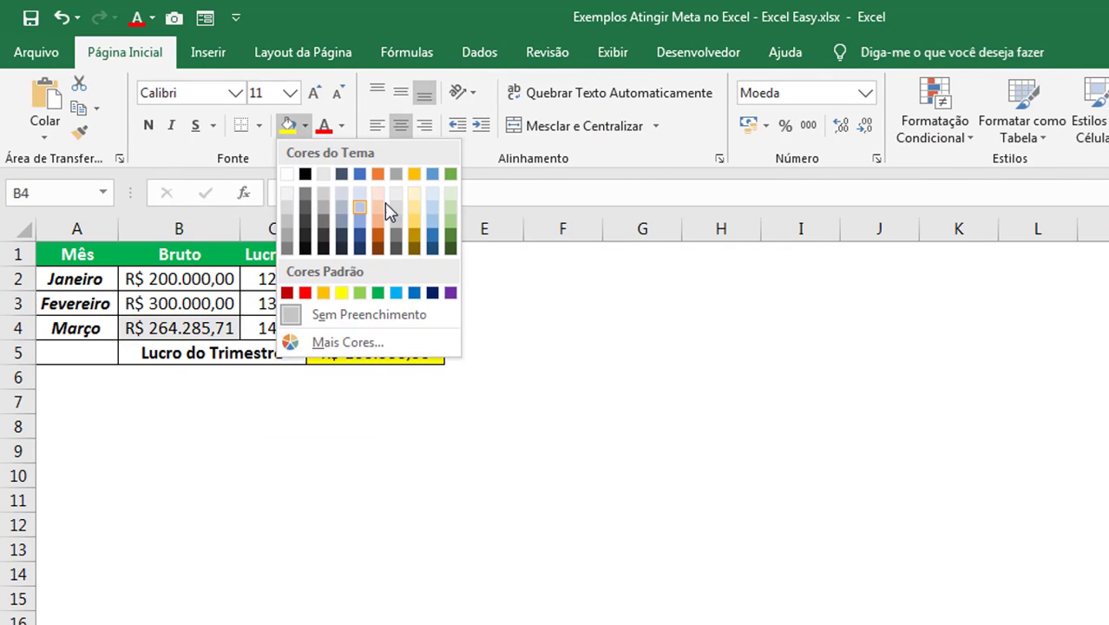
click(451, 207)
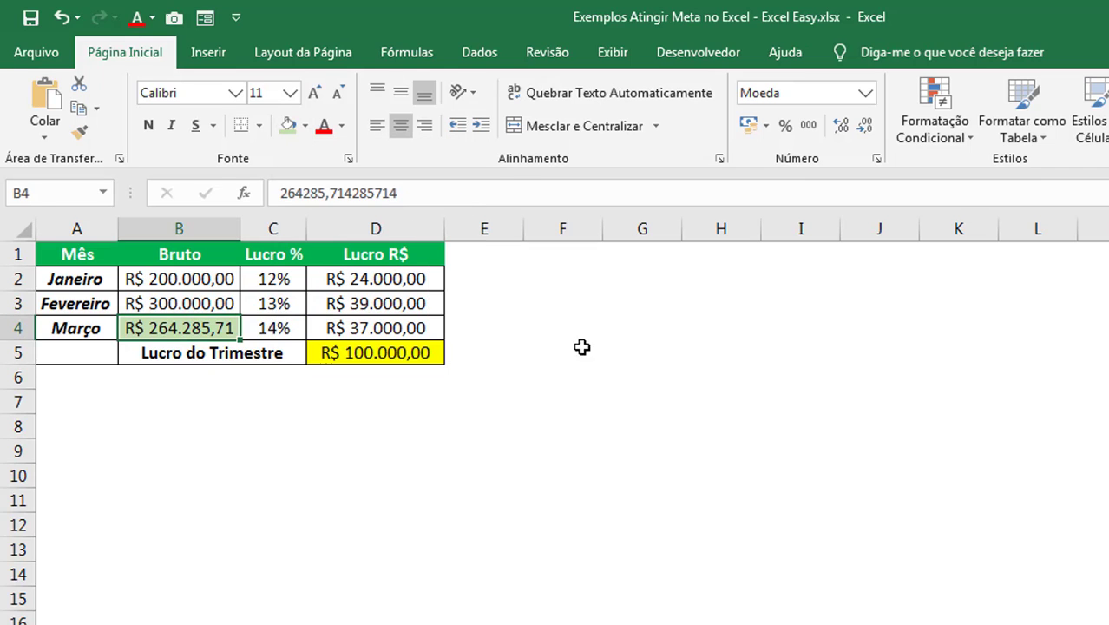
click(581, 347)
click(218, 333)
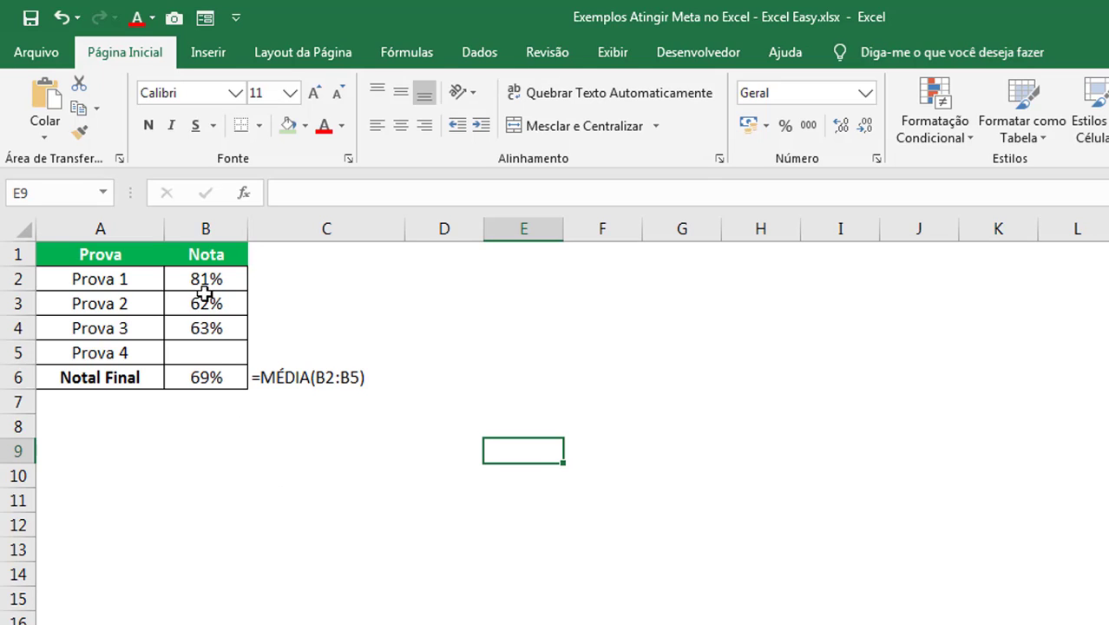
Examine the list of exams, their grades in B2:B4 and the average formula of the final grade in B6.
drag(147, 288, 151, 356)
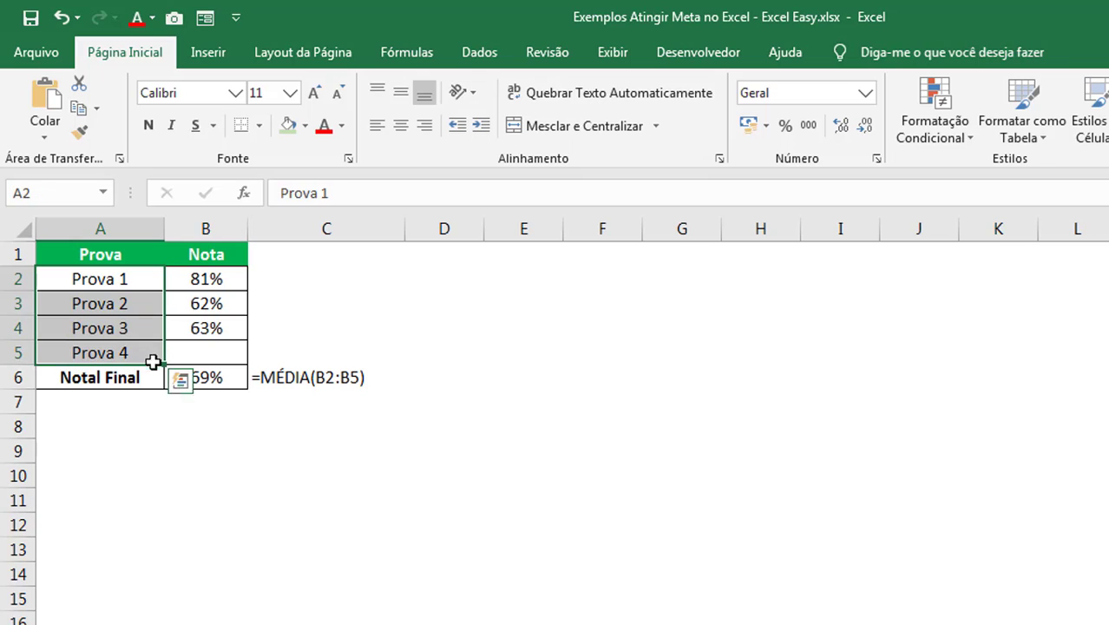
click(234, 476)
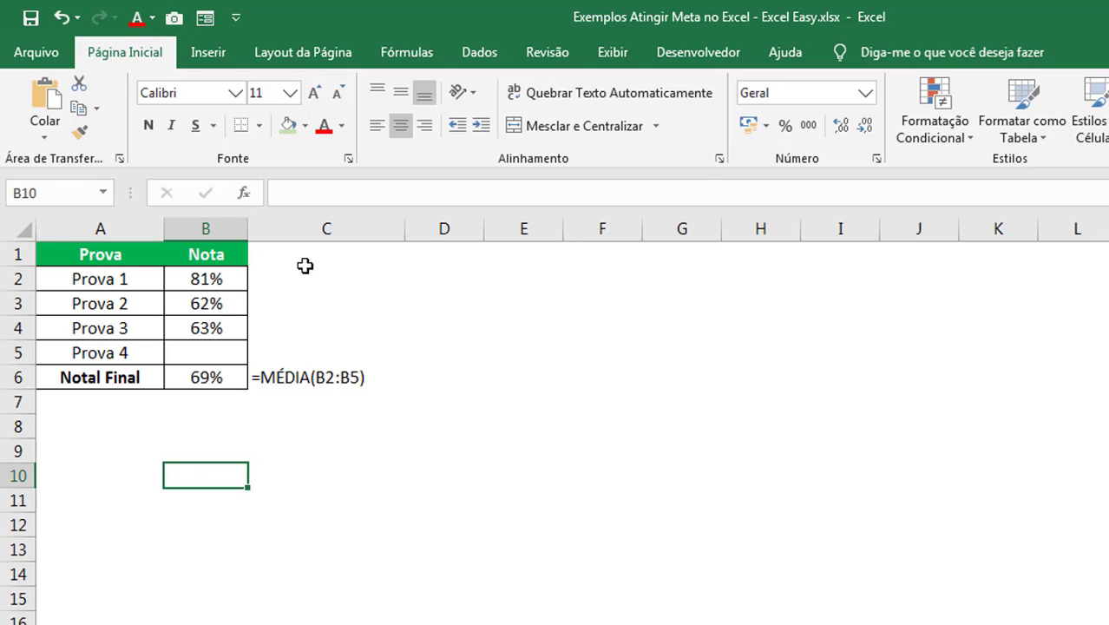
click(288, 377)
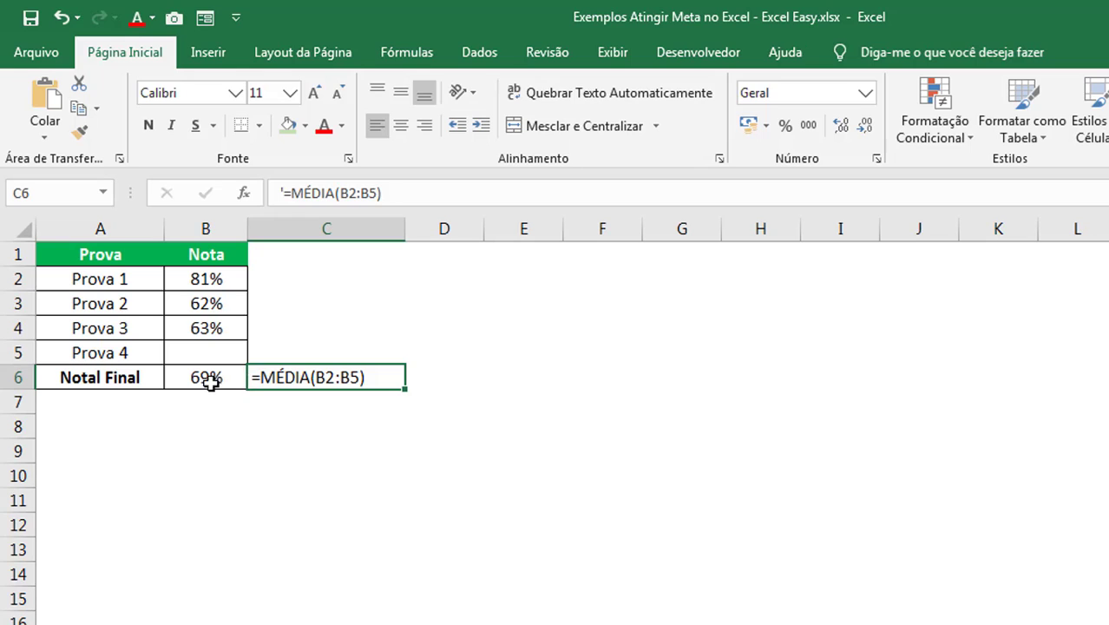
click(245, 378)
double_click(245, 377)
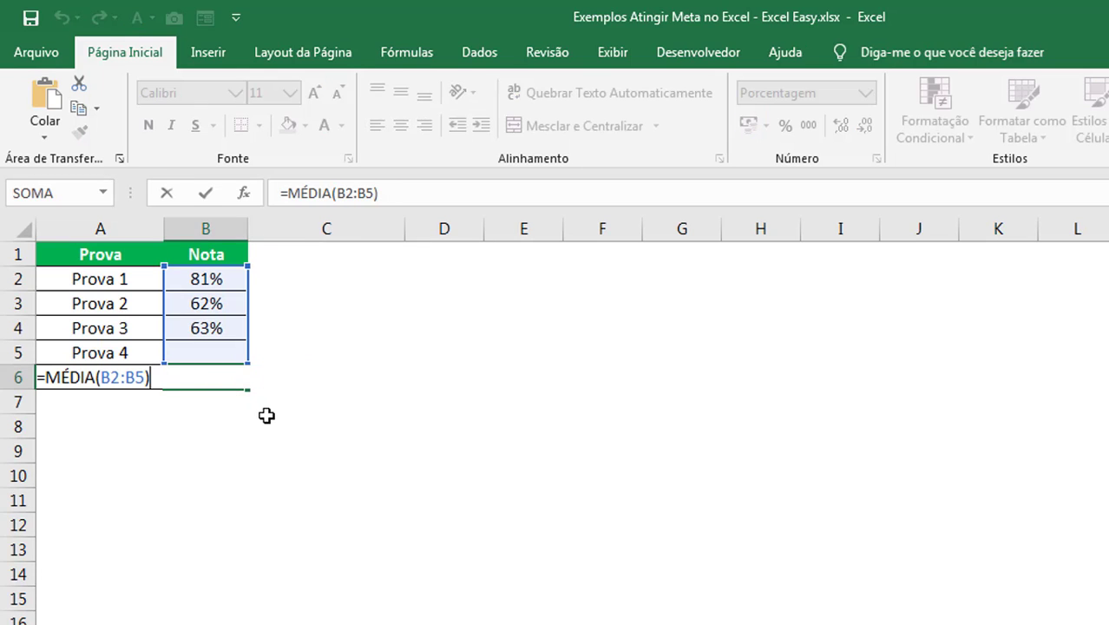
key(Escape)
drag(219, 283, 224, 330)
Fill the empty Prova 4 grade cell B5 with yellow.
click(221, 357)
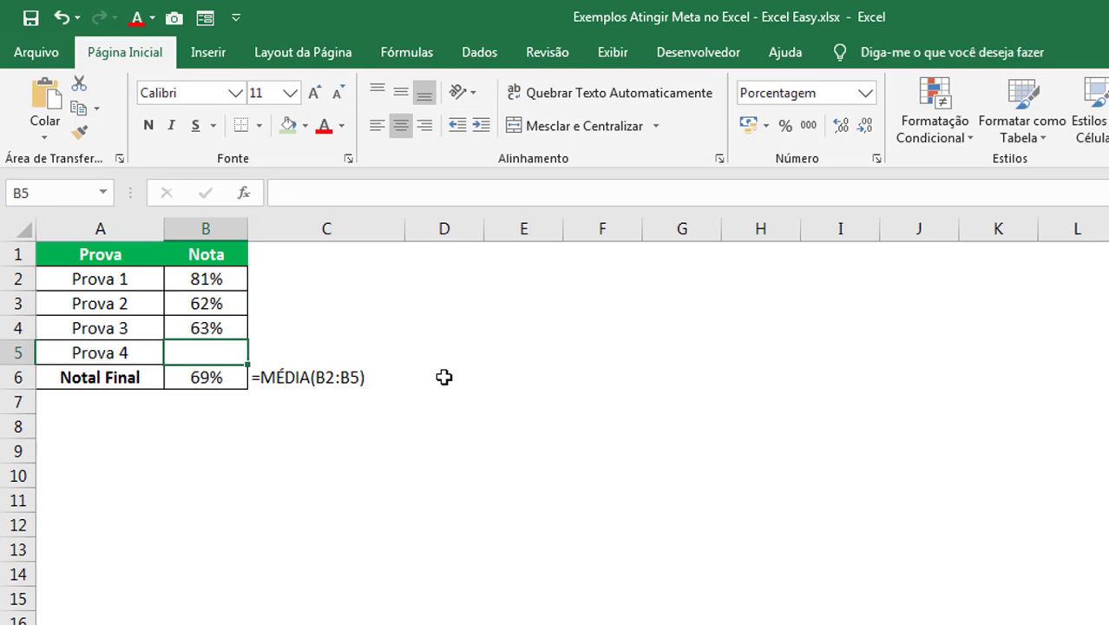
click(304, 125)
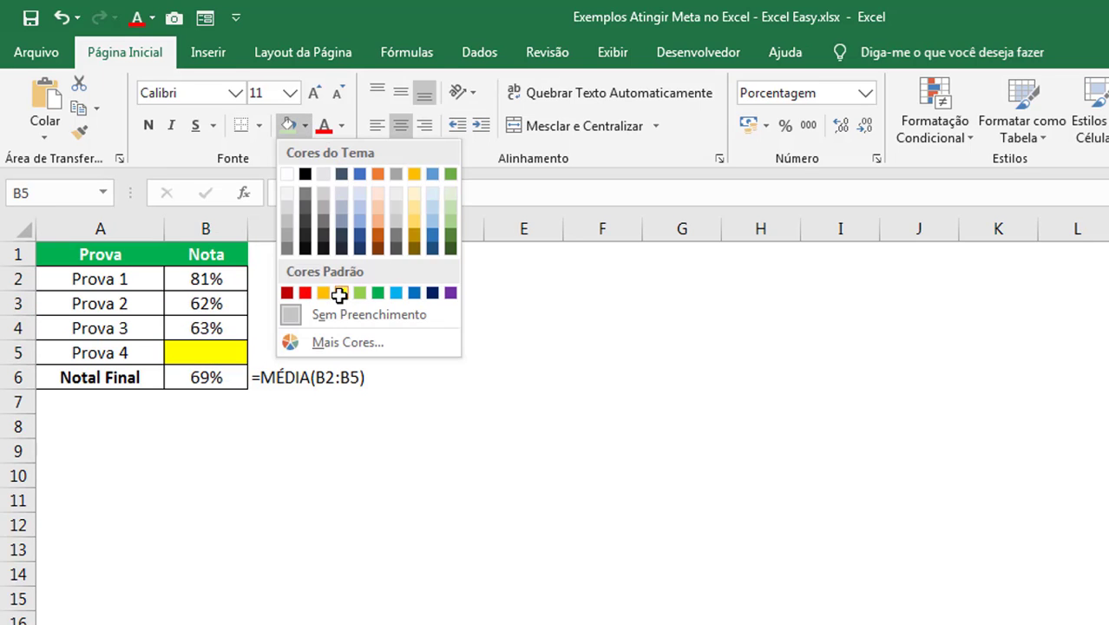
click(341, 293)
click(528, 422)
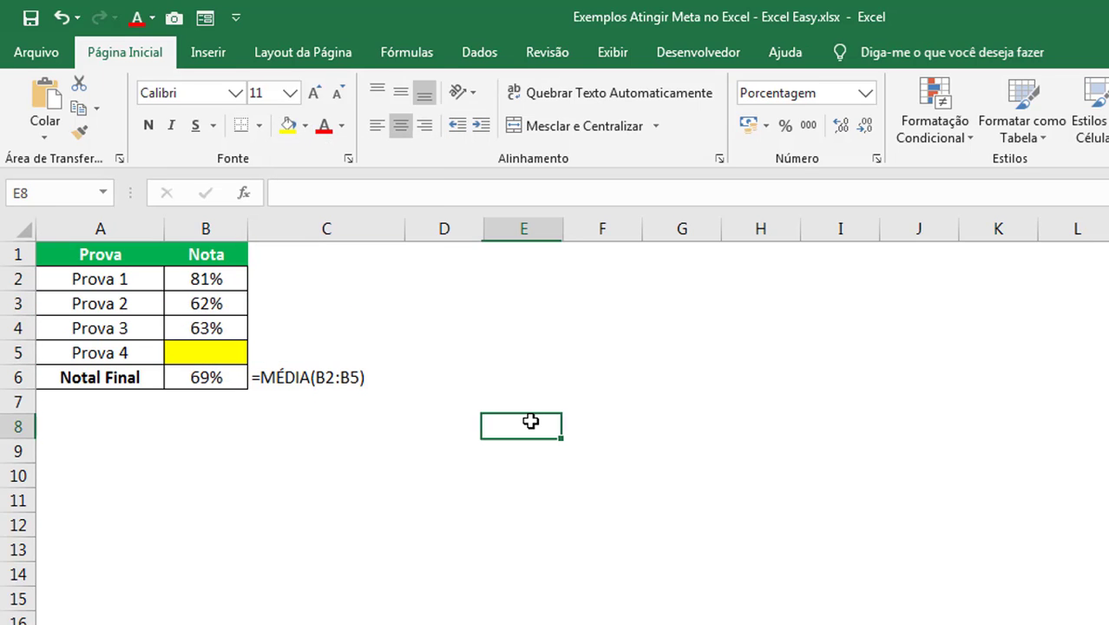
click(213, 351)
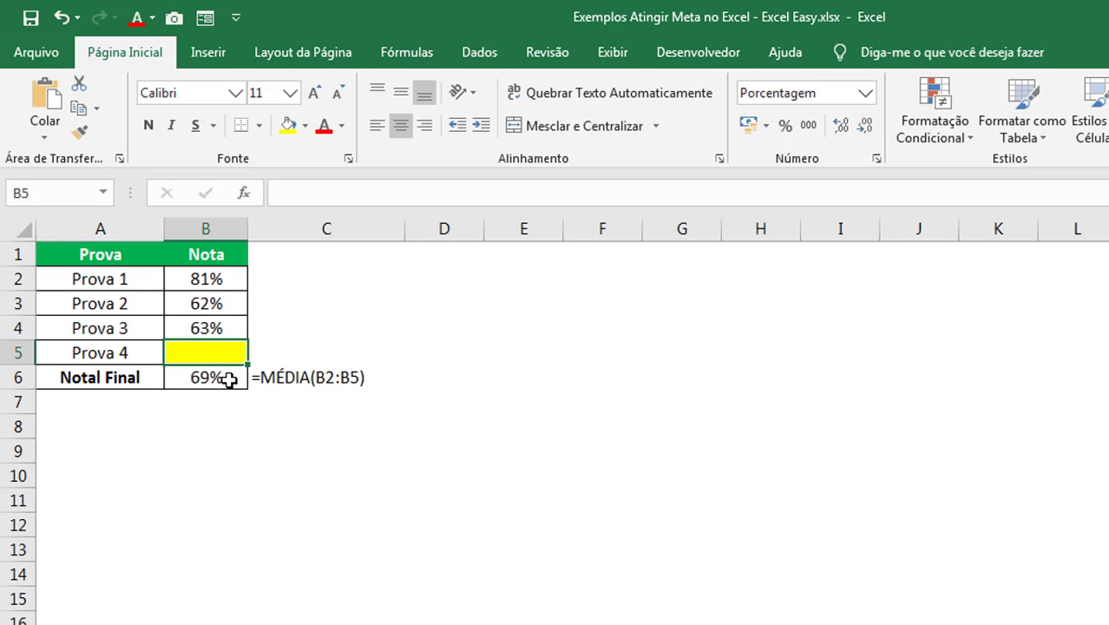
Run Goal Seek (Atingir Meta) to bring the final grade in B6 to 70% by changing the Prova 4 grade in B5, and accept the solution.
click(473, 329)
click(479, 52)
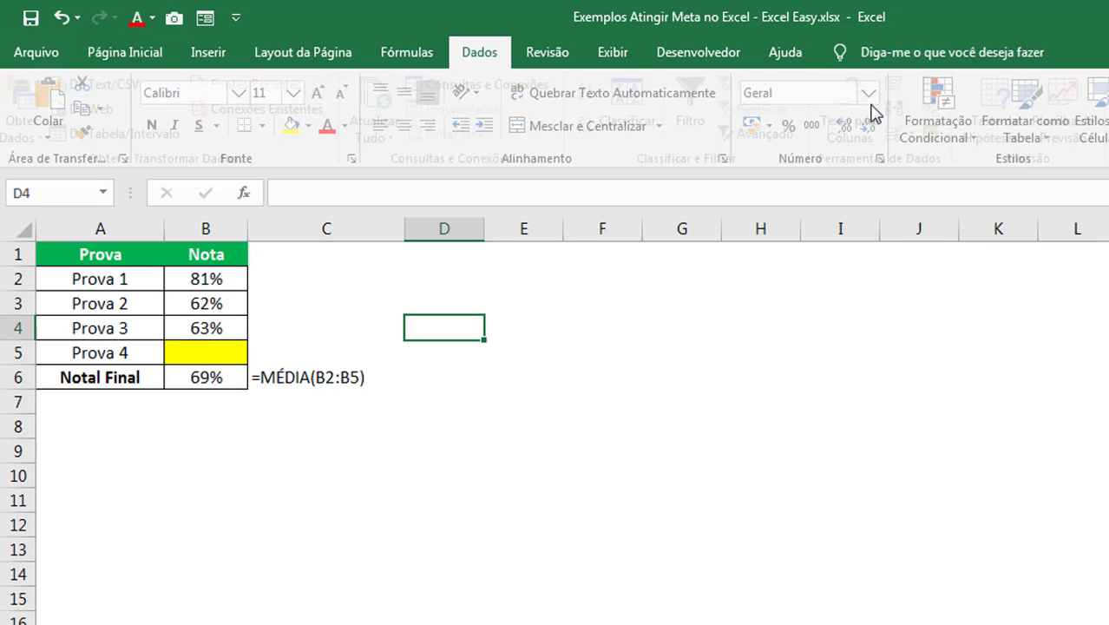
click(1038, 144)
click(886, 184)
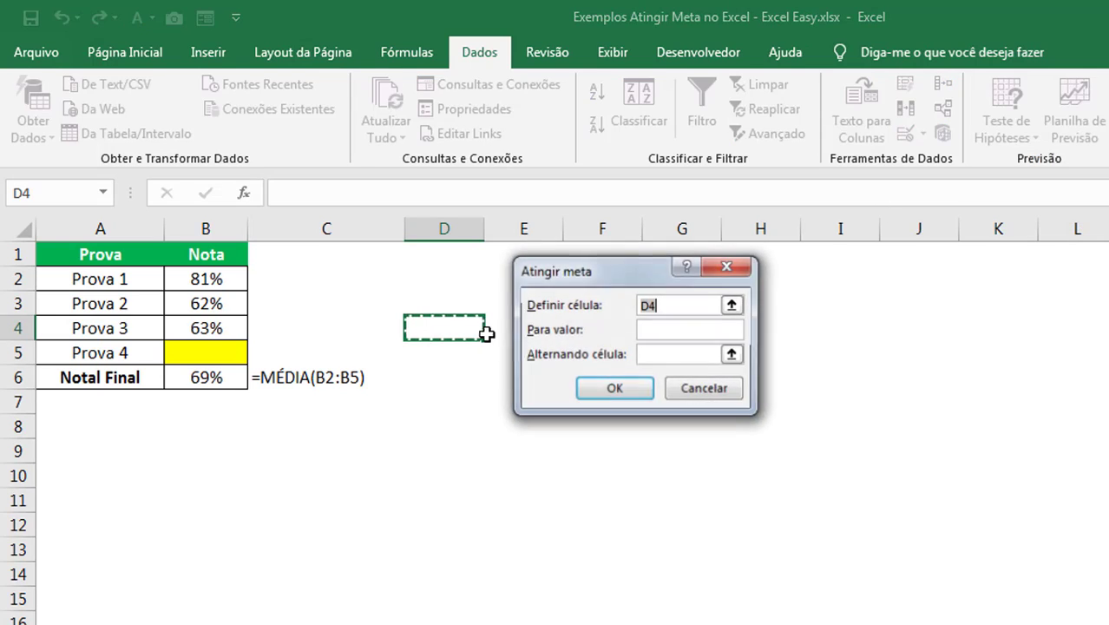
drag(568, 271, 316, 292)
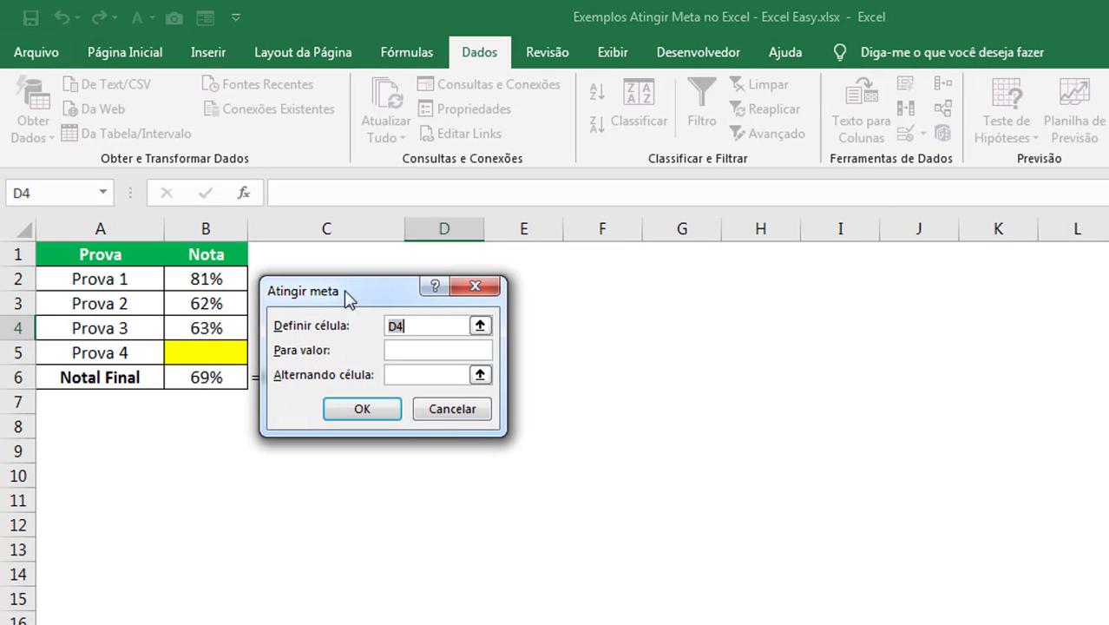
click(433, 327)
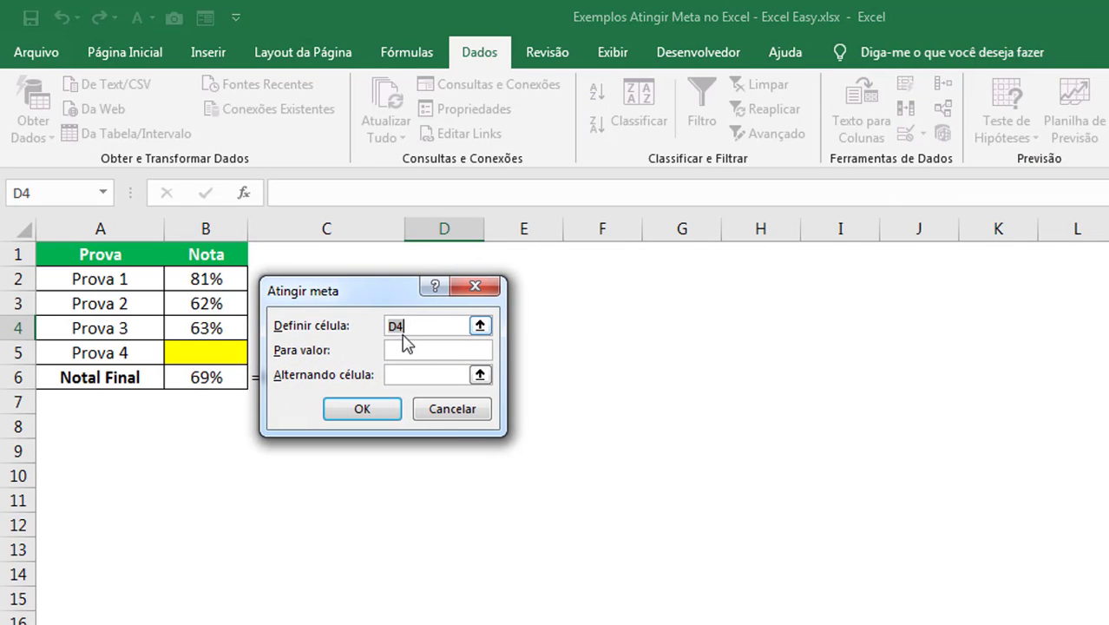
click(211, 378)
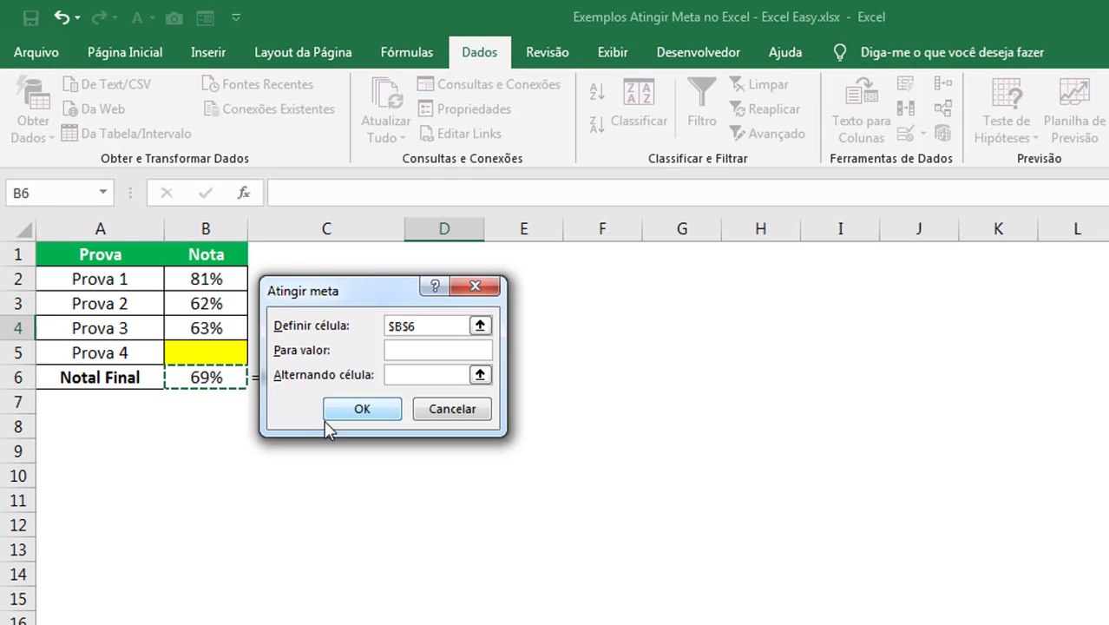
click(415, 351)
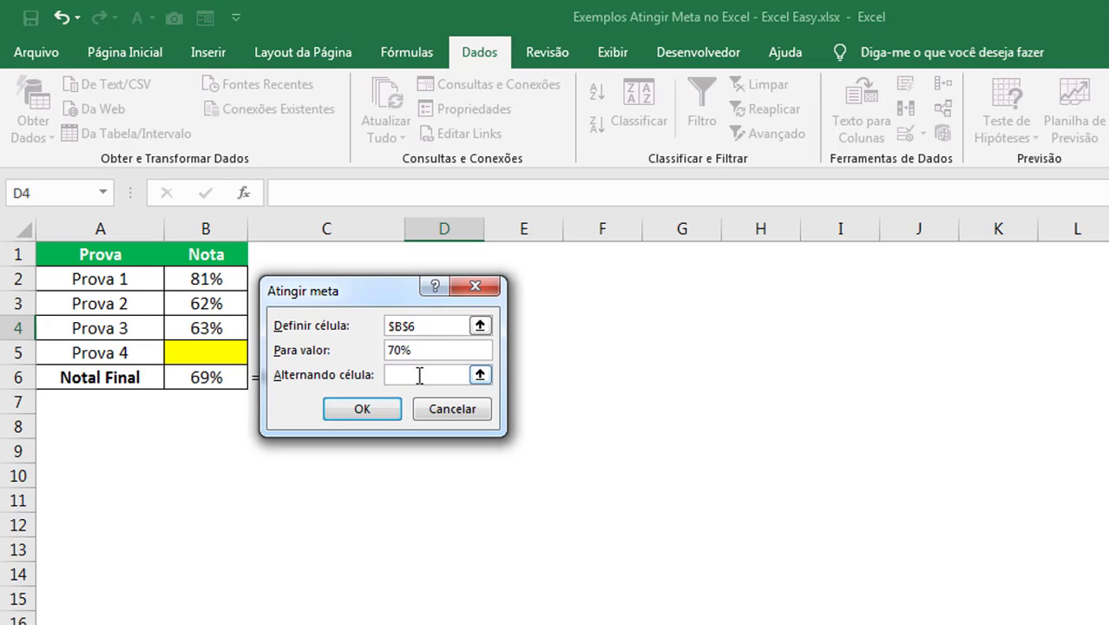
click(420, 374)
click(201, 352)
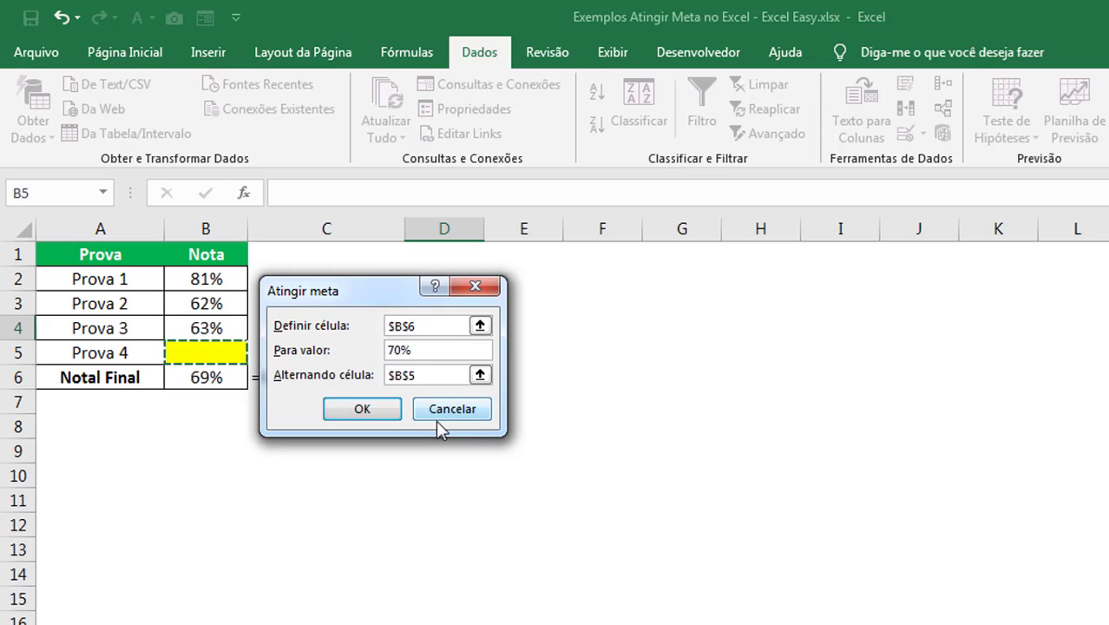
click(378, 422)
drag(341, 290, 396, 300)
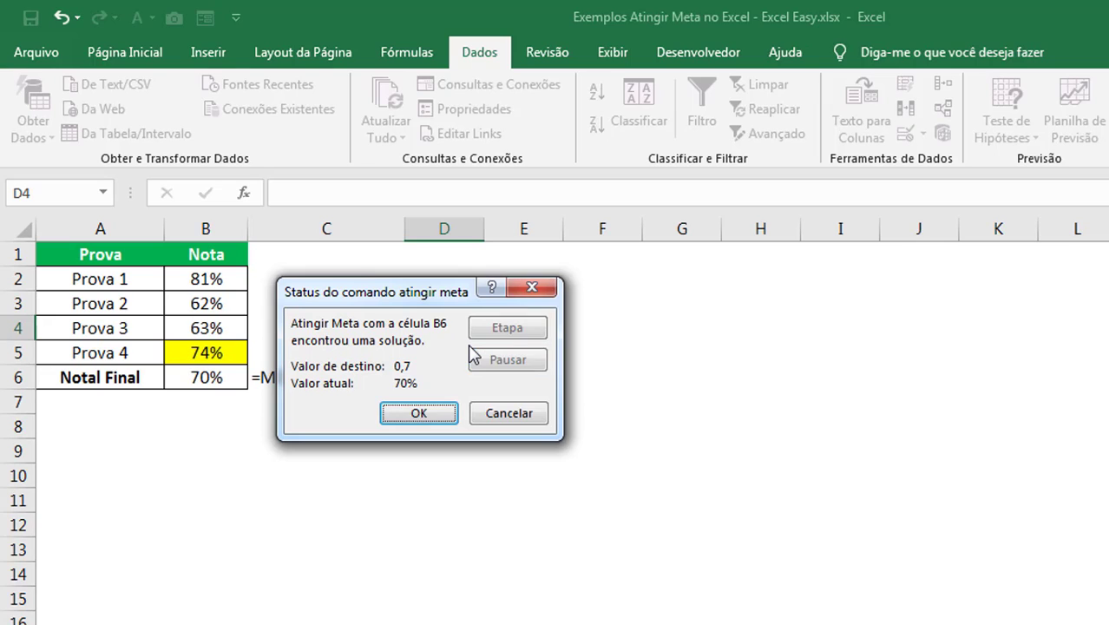
click(429, 413)
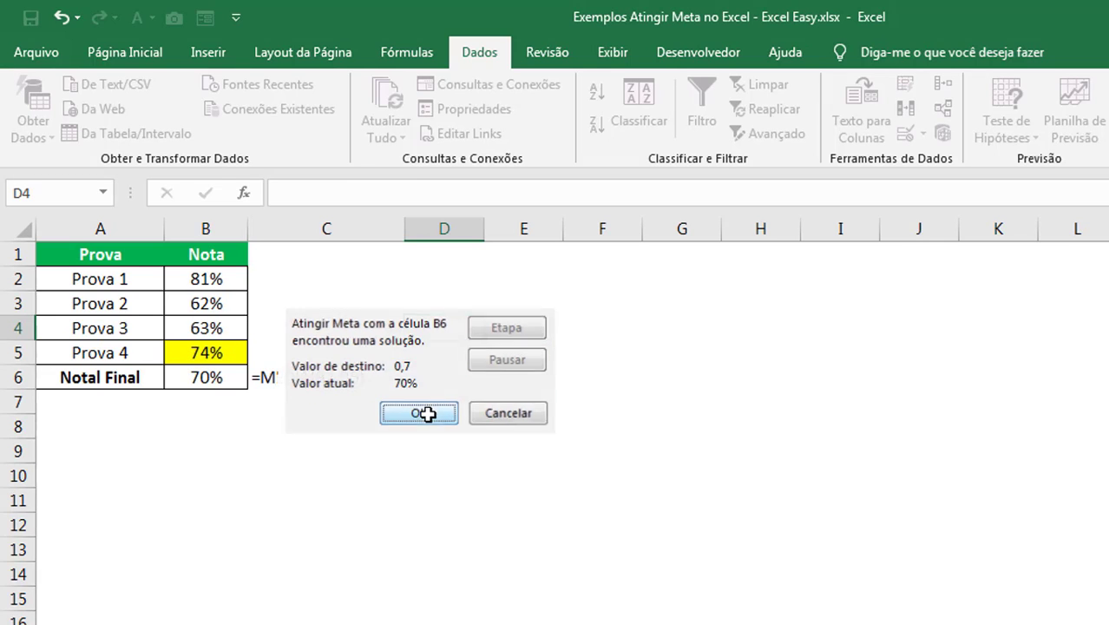
Fill the final grade cell B6 with the standard light green.
click(217, 374)
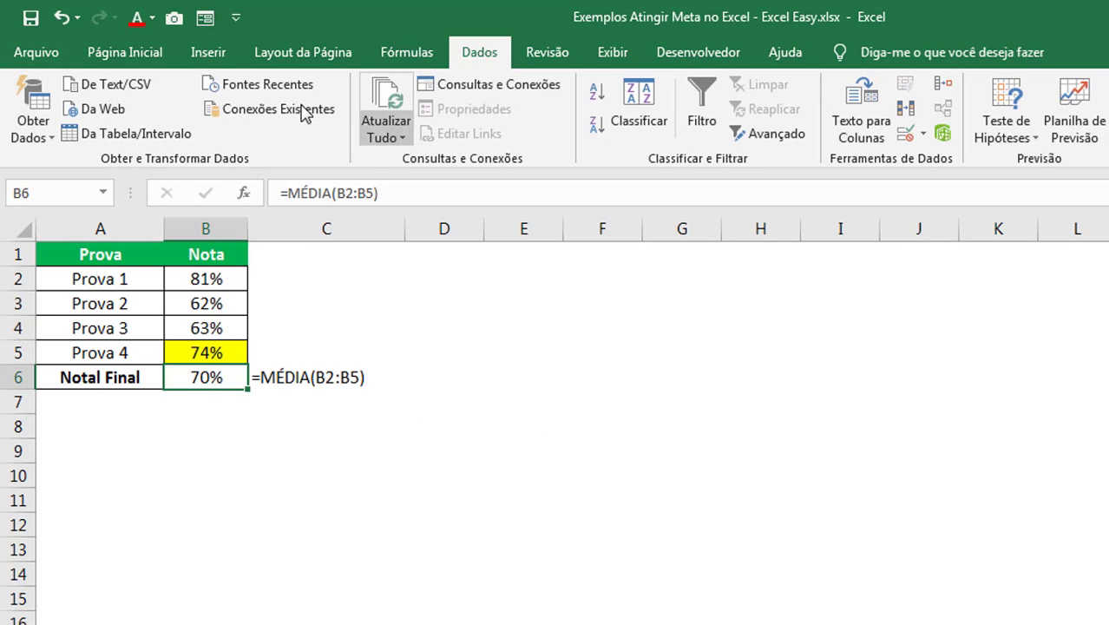
click(124, 52)
click(304, 126)
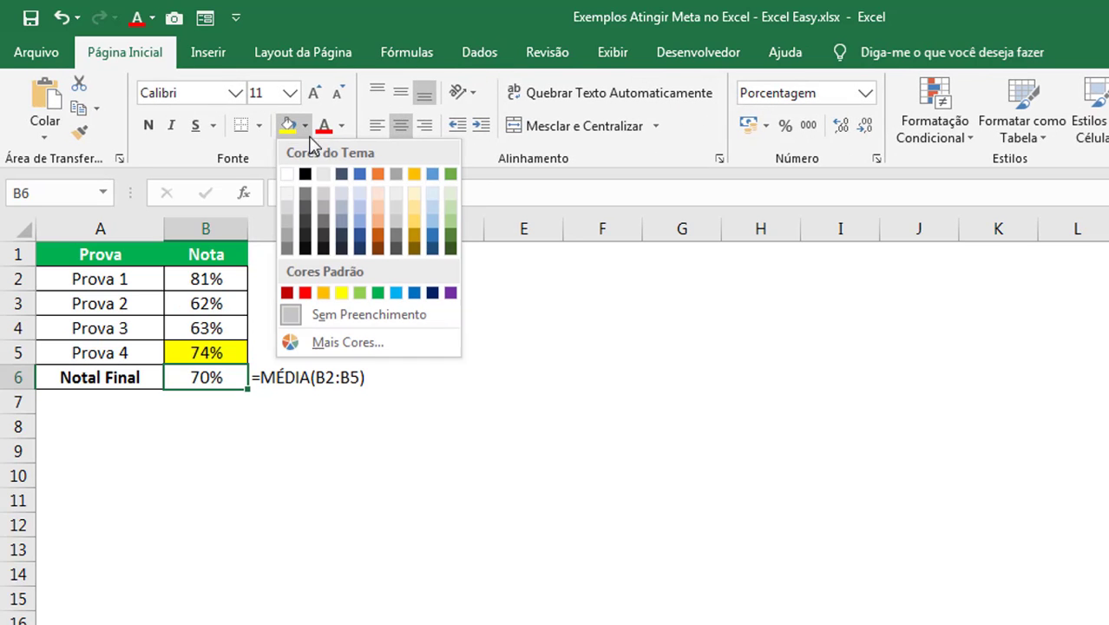
click(360, 293)
click(424, 377)
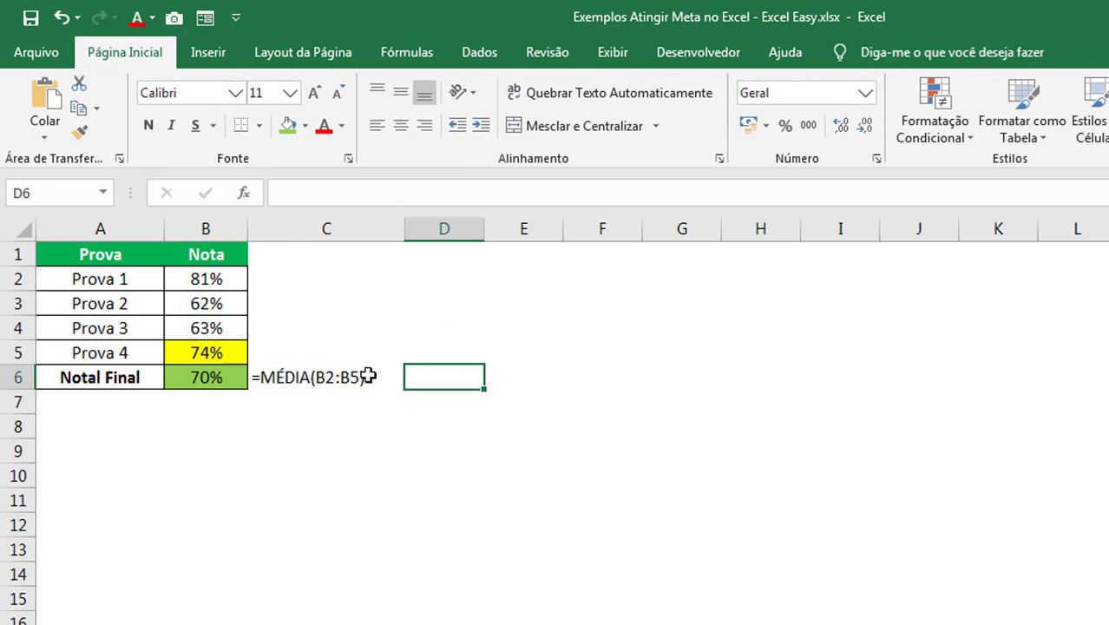
click(236, 358)
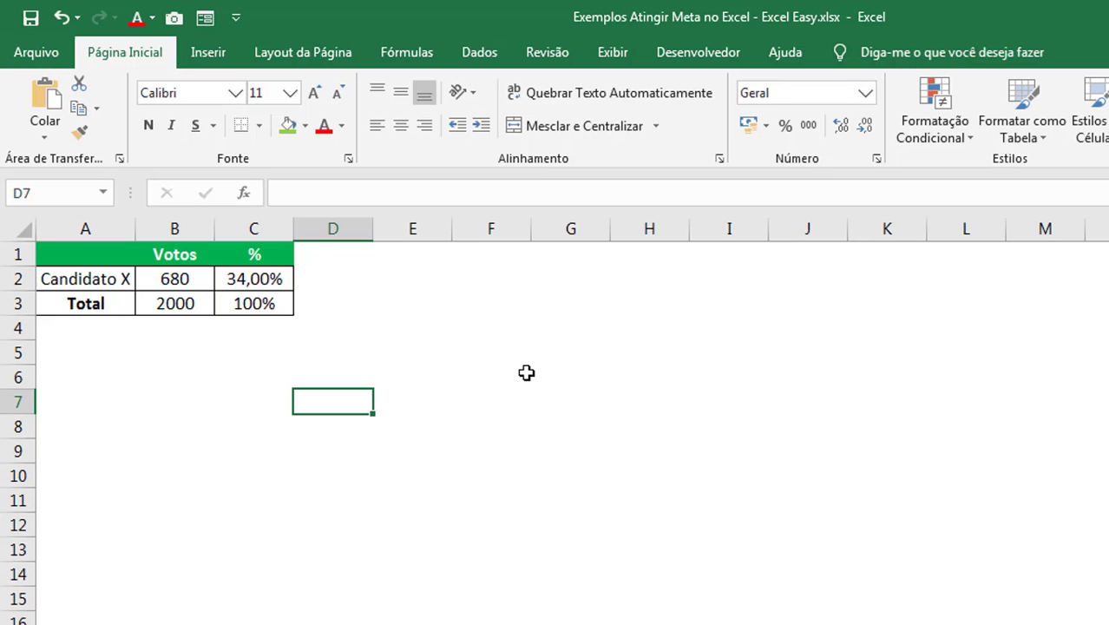
On the votes sheet, fill Candidato X's vote count cell B2 with yellow.
click(80, 279)
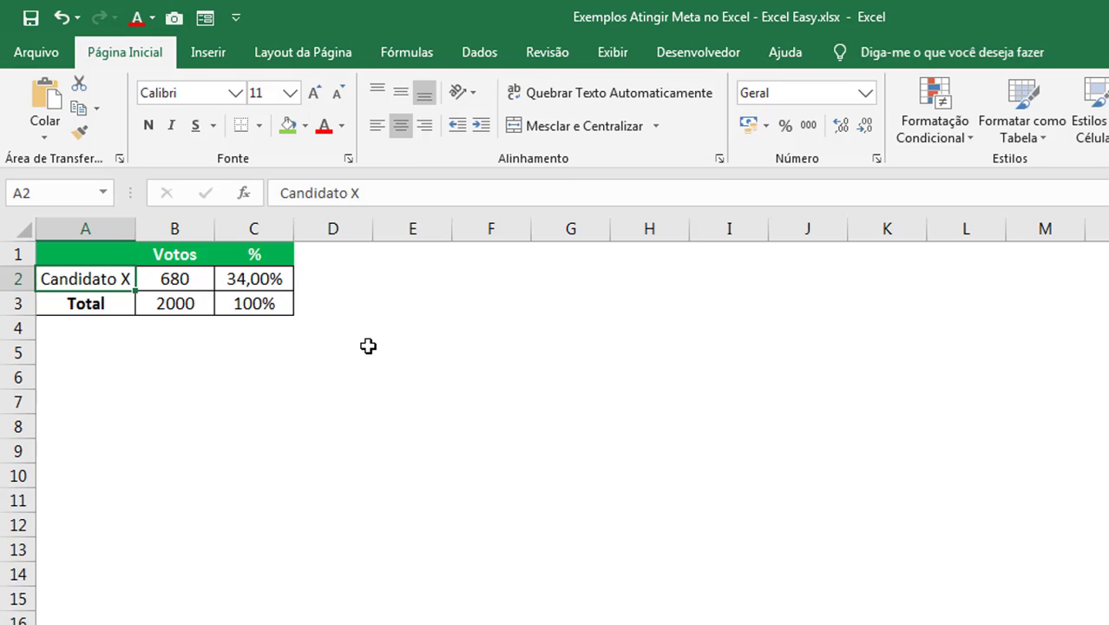
click(170, 303)
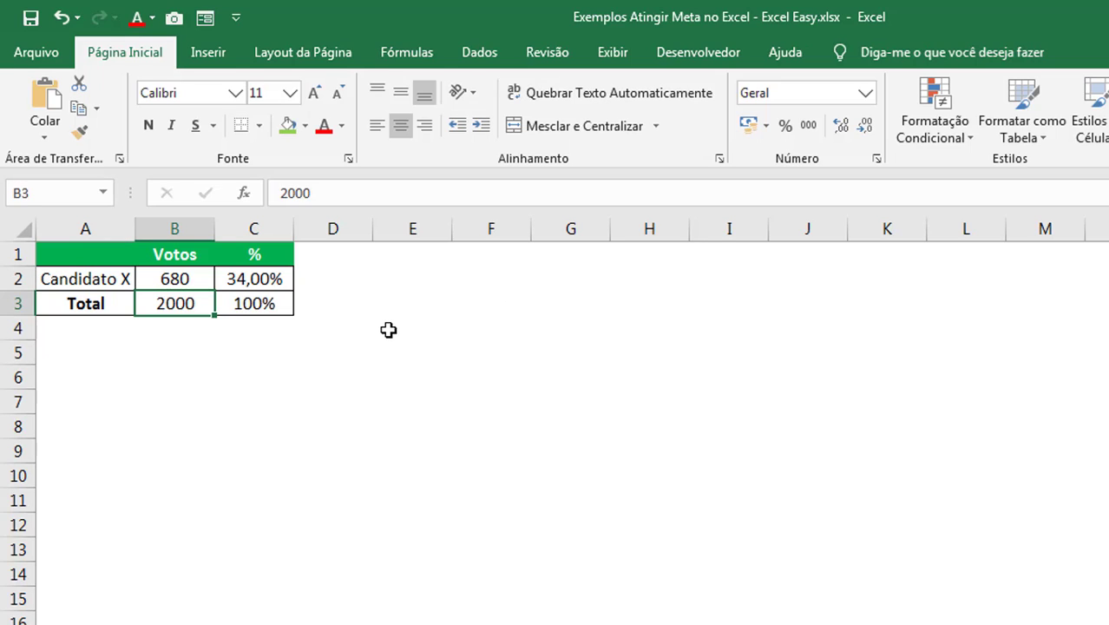
click(180, 279)
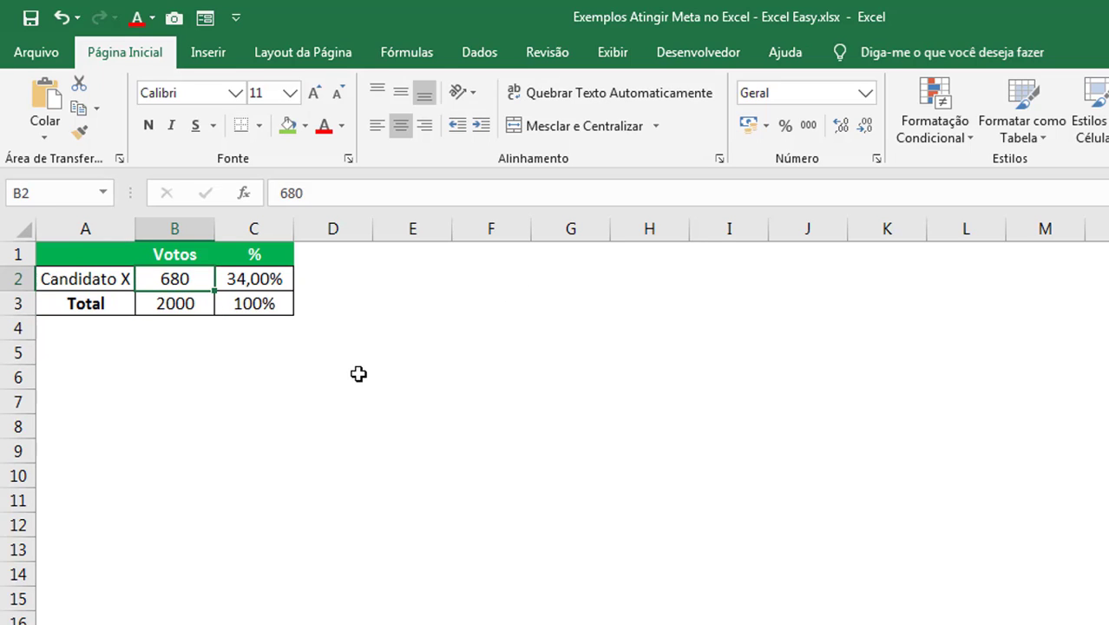
click(304, 126)
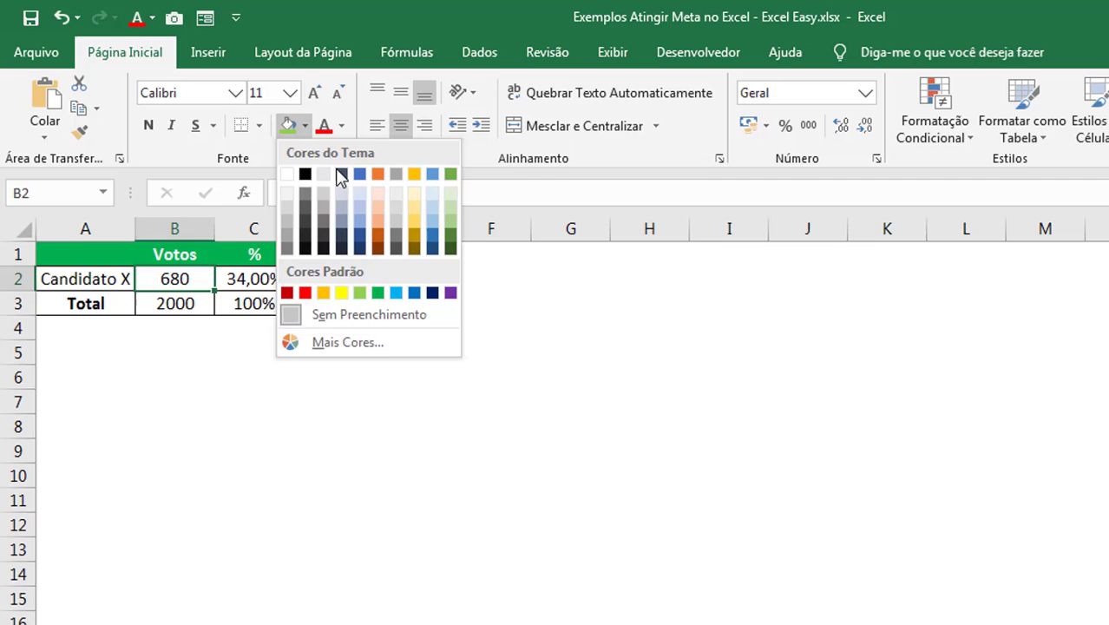
click(341, 292)
click(458, 423)
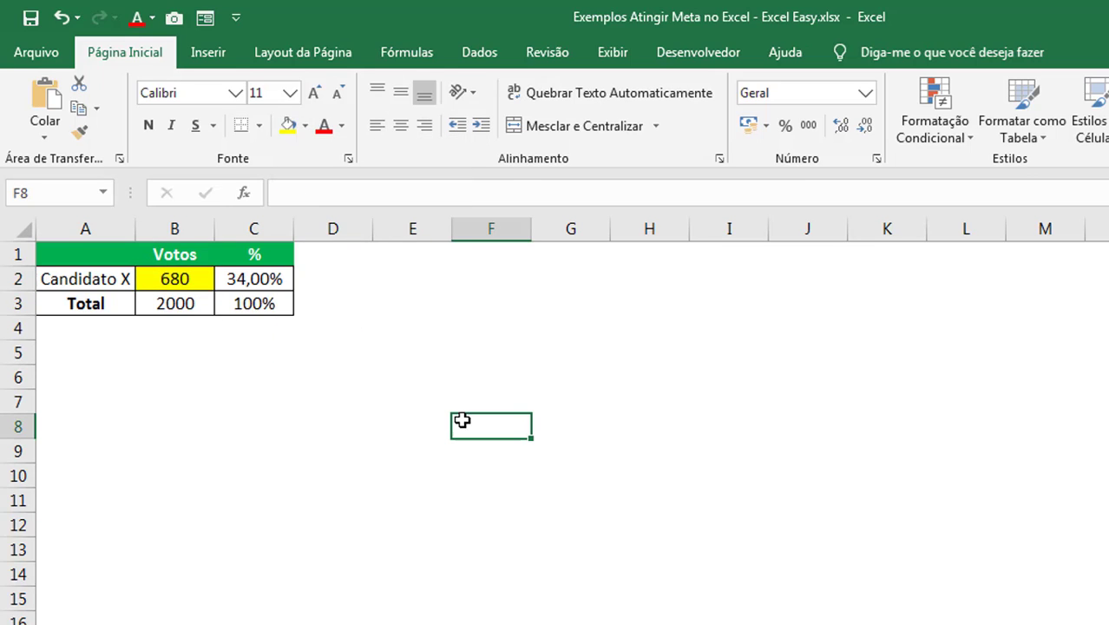
Make Candidato X's vote percentage in C2 bold.
click(253, 280)
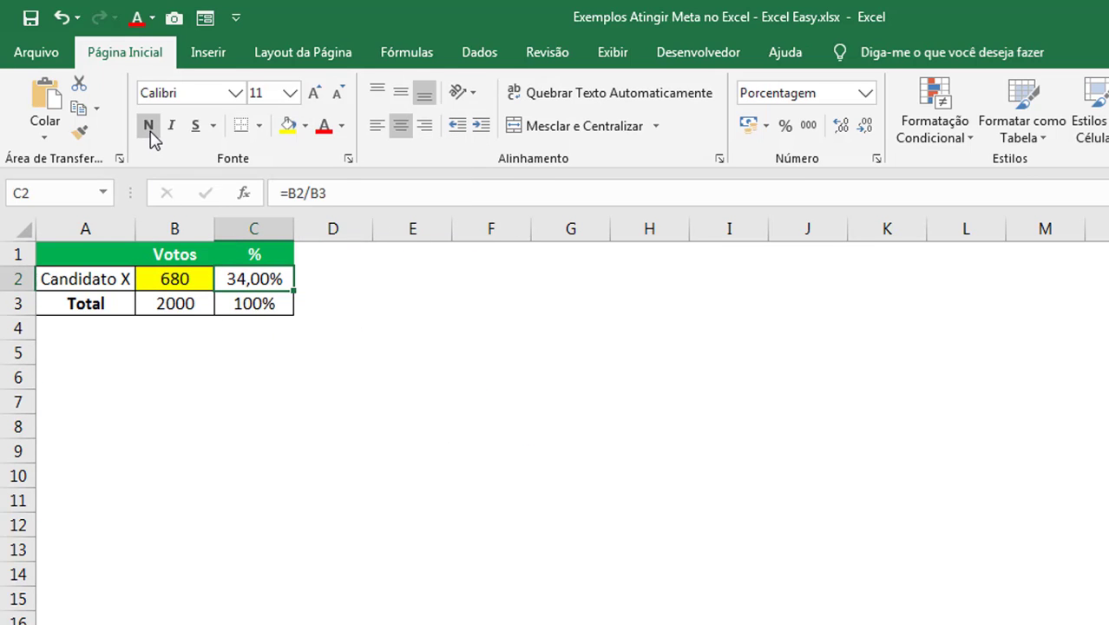
key(ctrl+n)
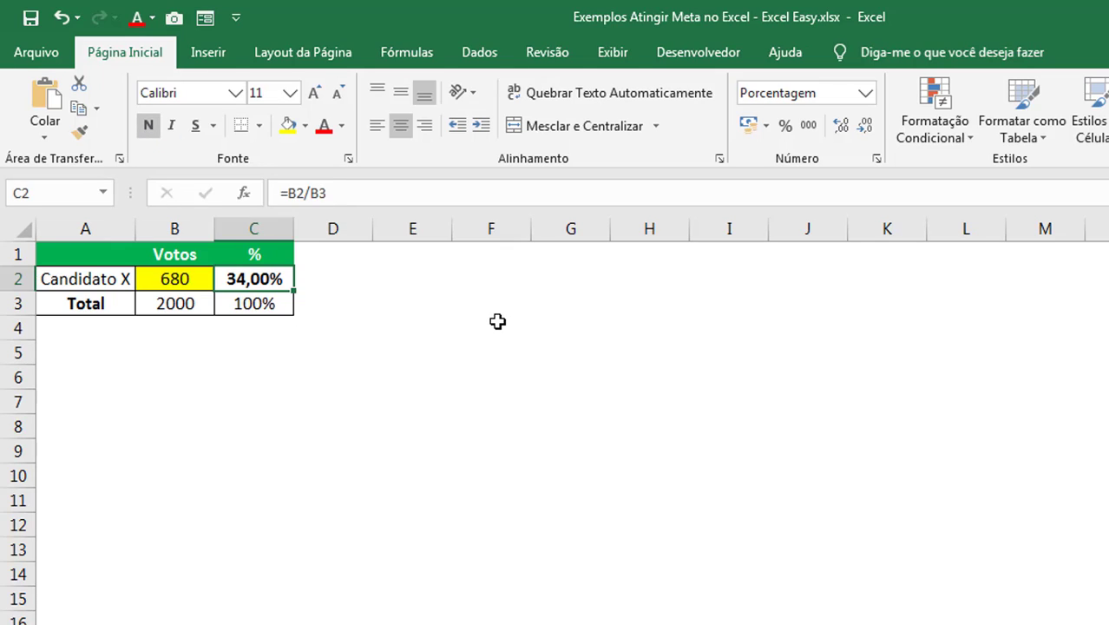
click(497, 322)
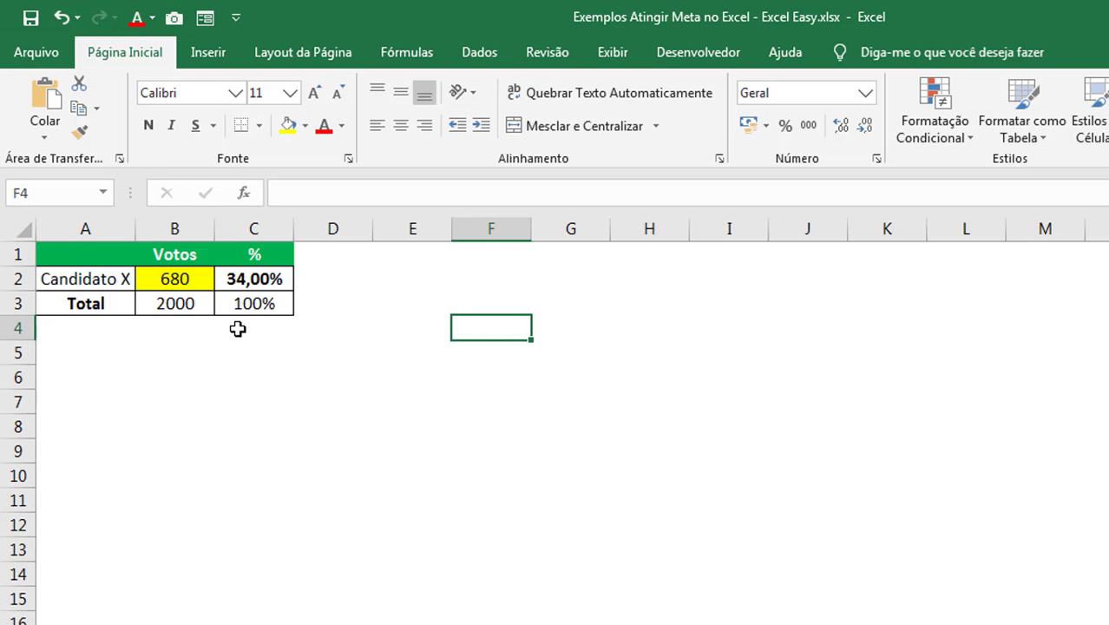
Run Goal Seek to bring Candidato X's percentage in C2 to 66,67% by changing the votes in B2, and accept the solution.
click(480, 59)
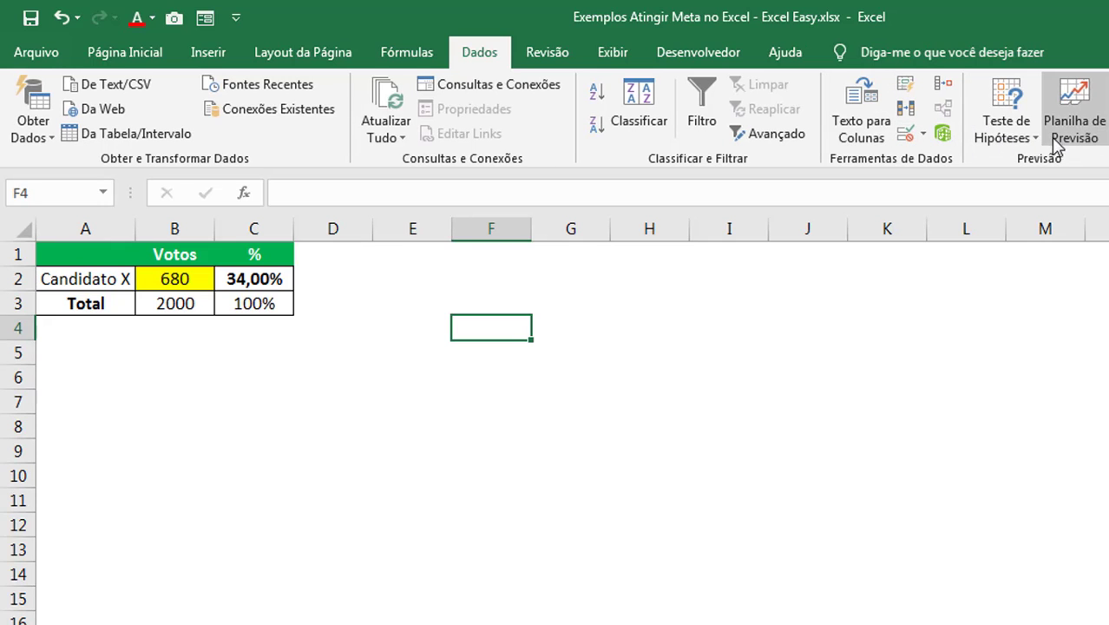
click(1004, 132)
click(1024, 182)
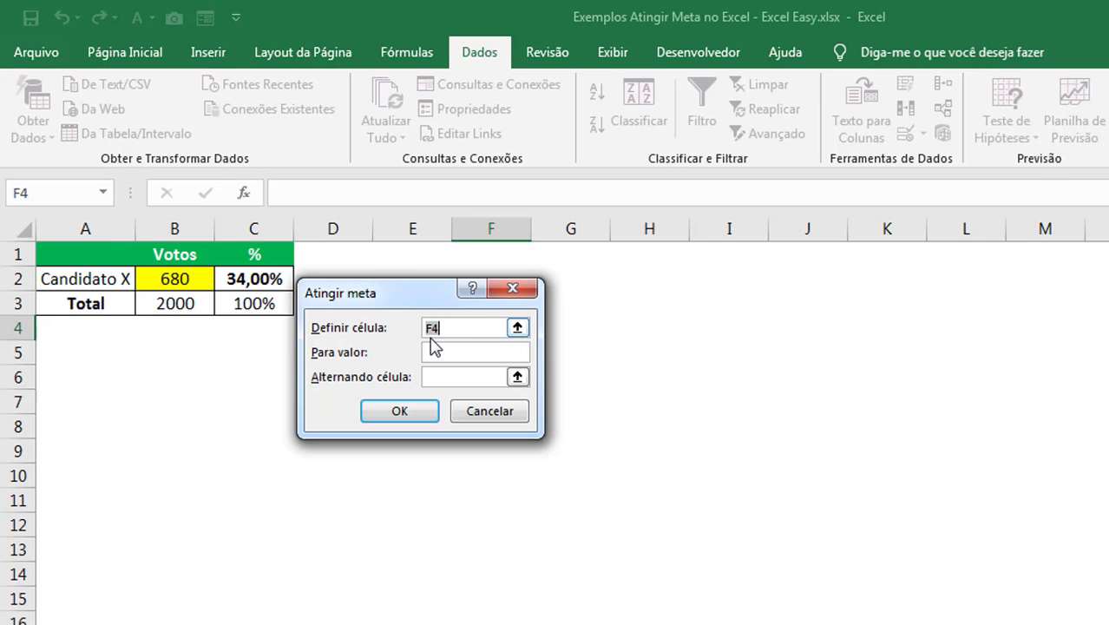
click(247, 278)
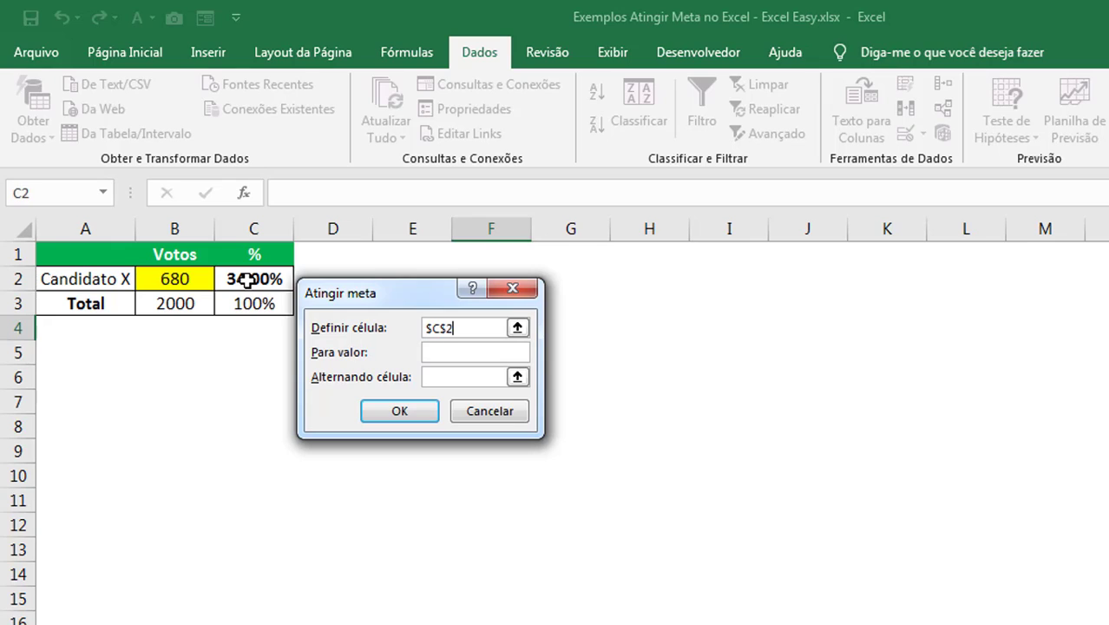
click(461, 352)
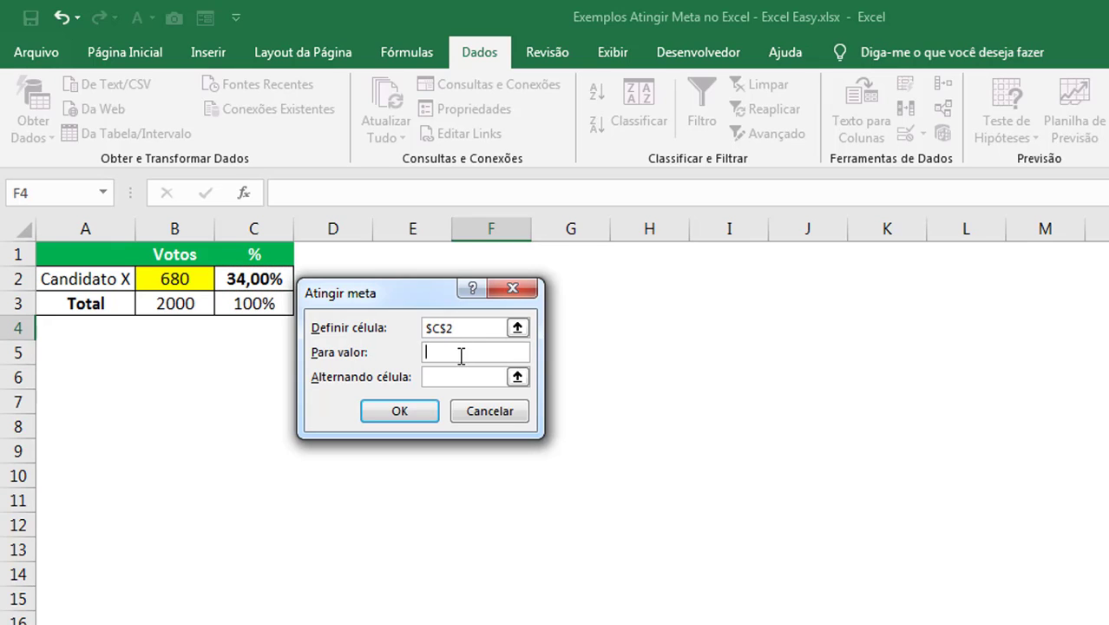
text(66,67)
click(456, 375)
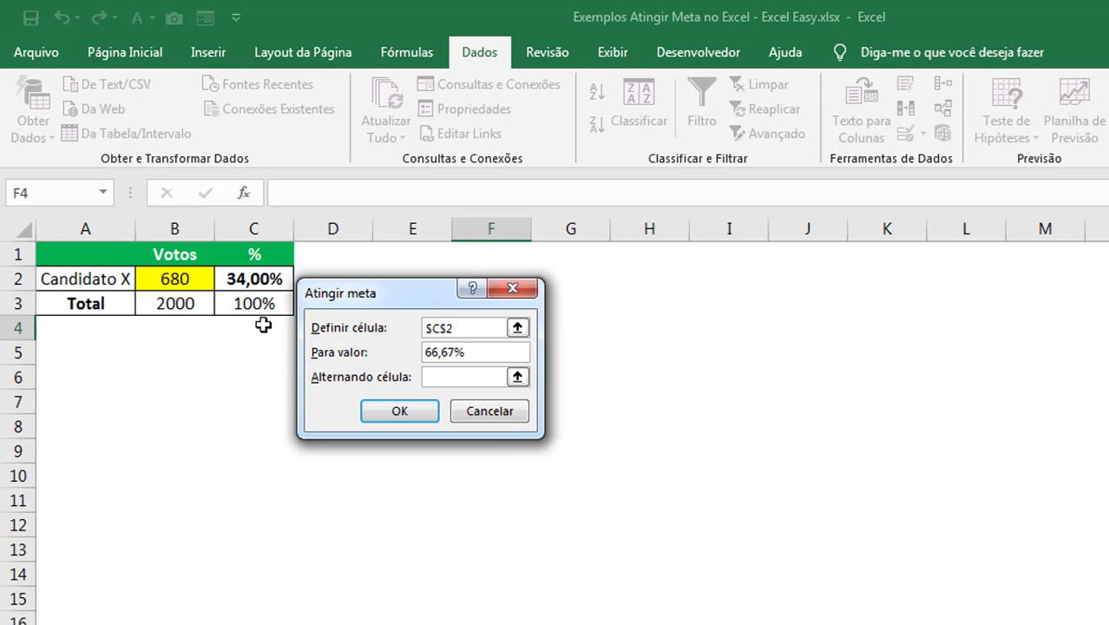
click(202, 279)
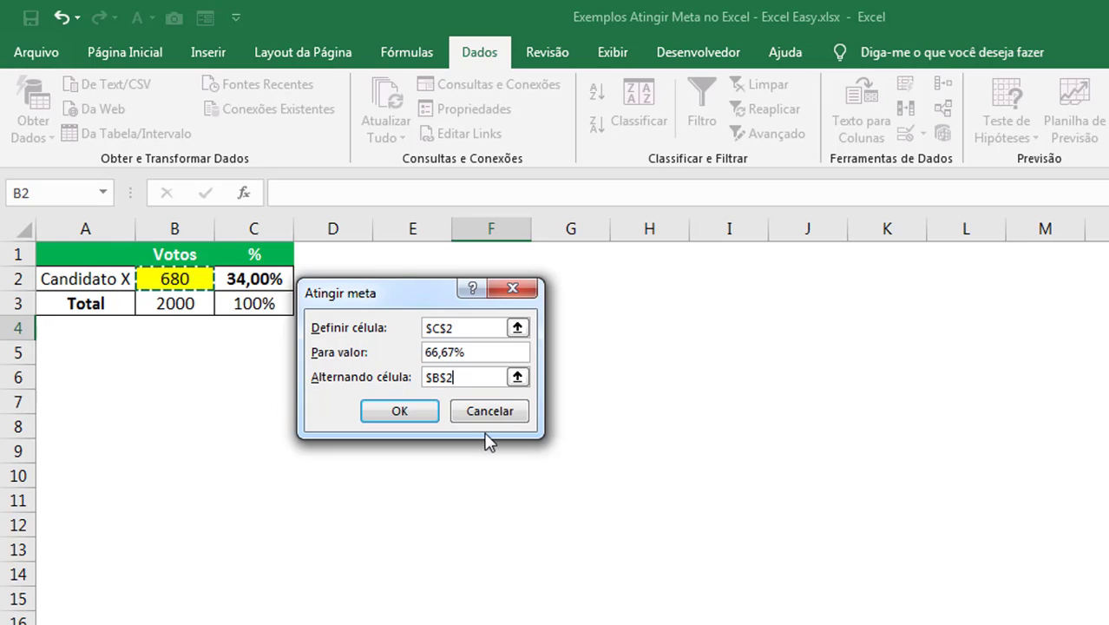
click(427, 419)
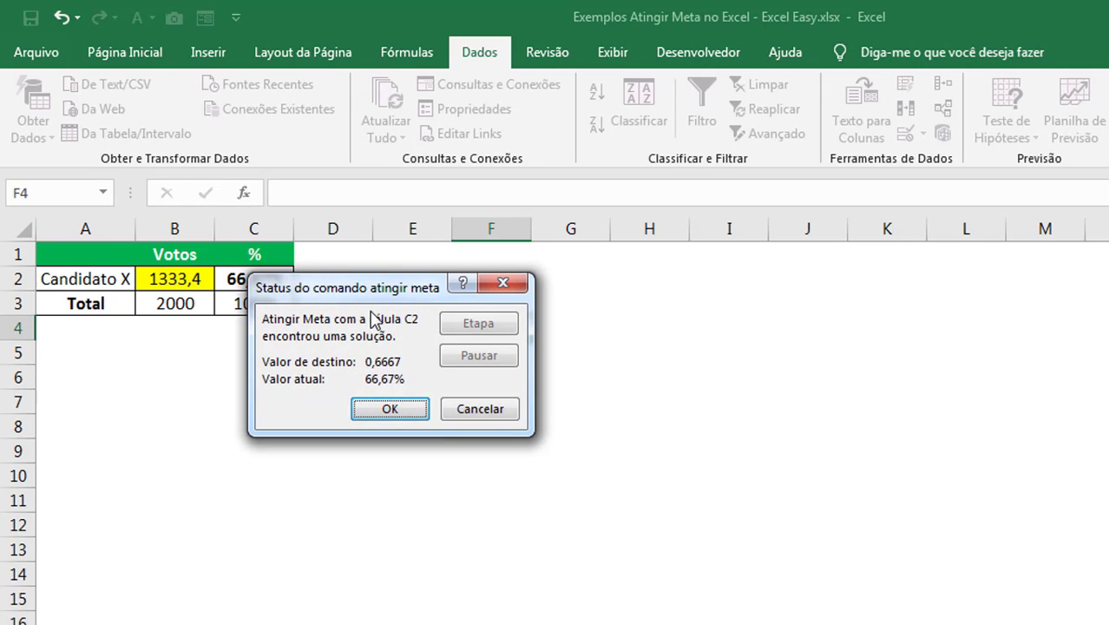
drag(372, 293, 450, 297)
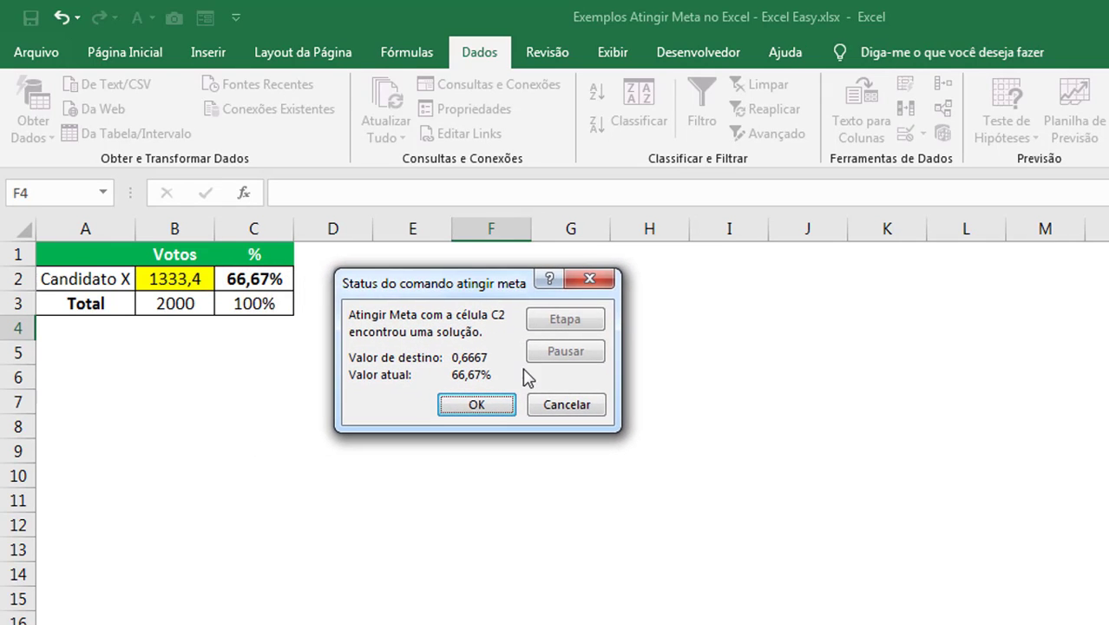
click(499, 411)
click(165, 285)
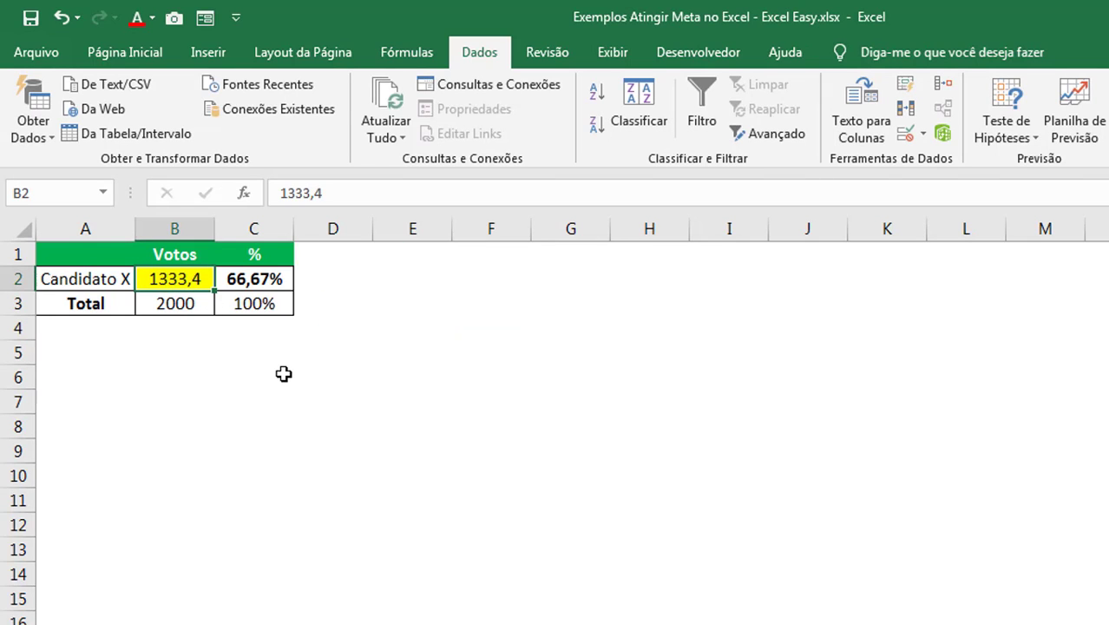